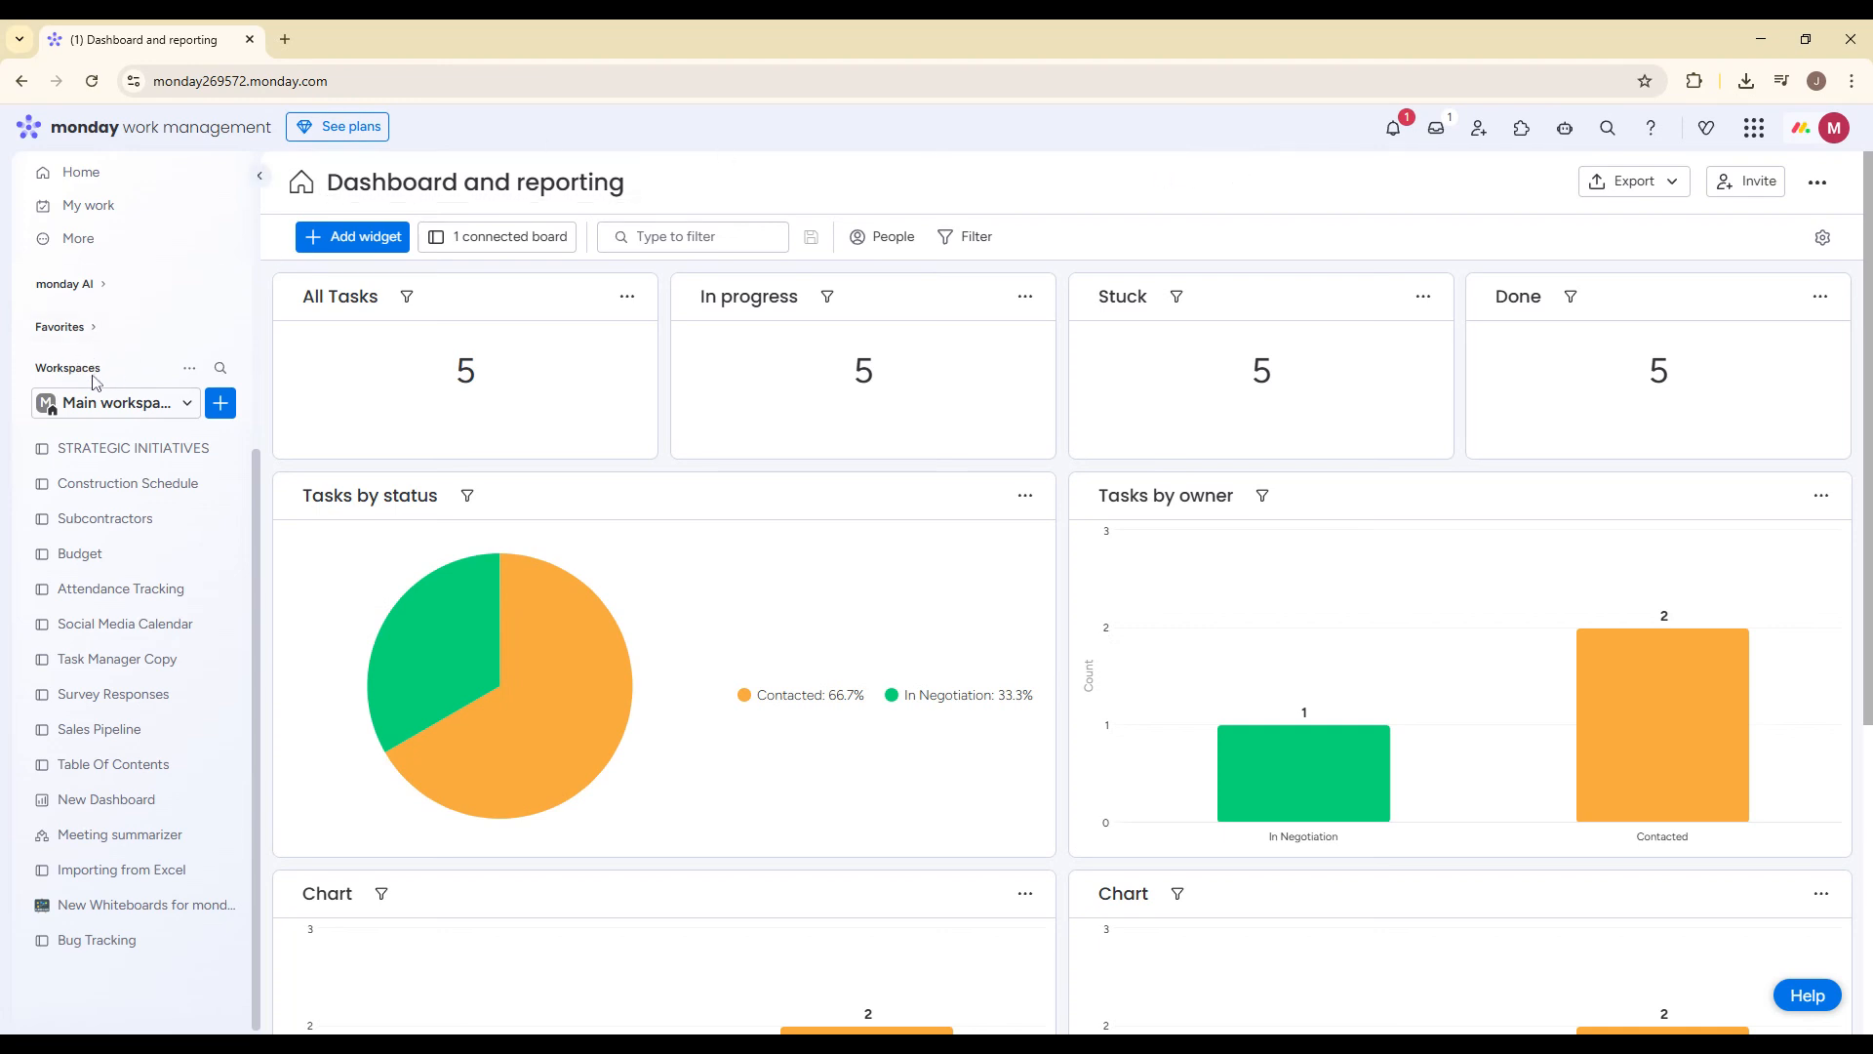
- Review the existing workspaces and add a new open workspace named Tutorial
{"action": "left_click", "coordinate": [112, 403]}
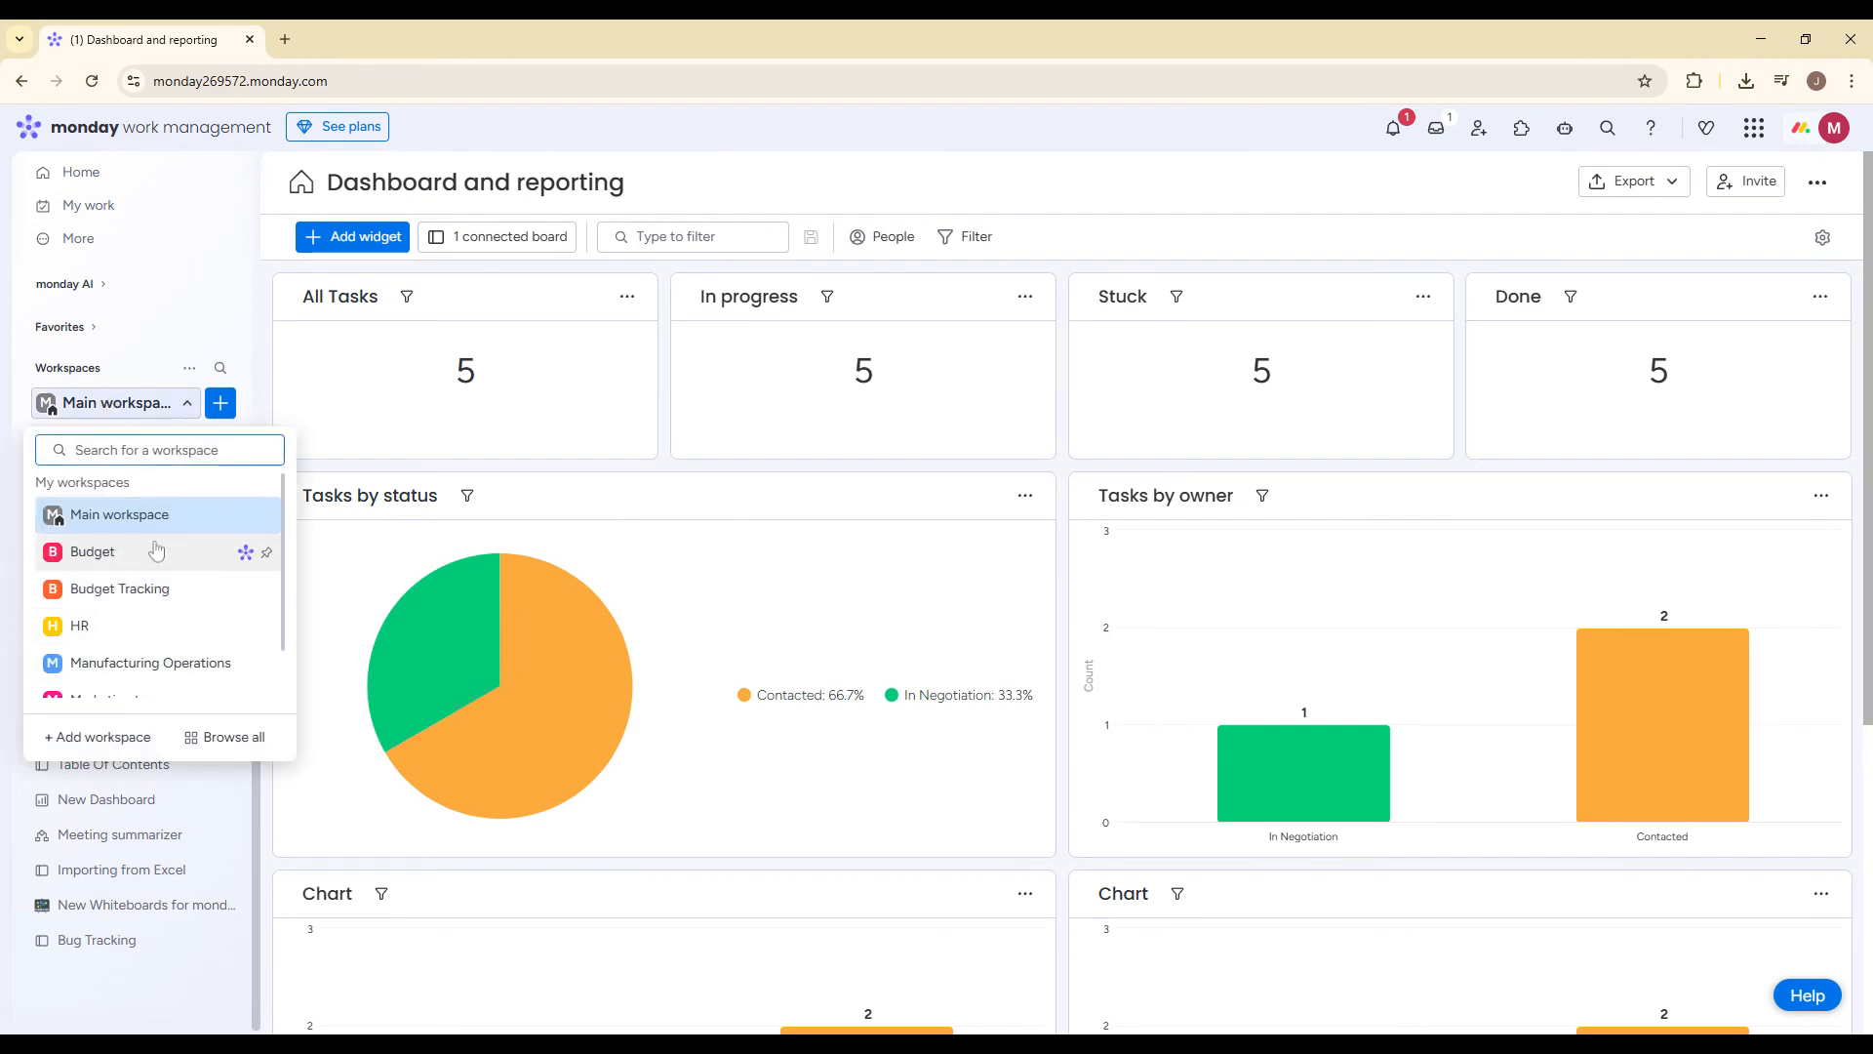
{"action": "scroll", "coordinate": [155, 549], "scroll_direction": "down", "scroll_amount": 1}
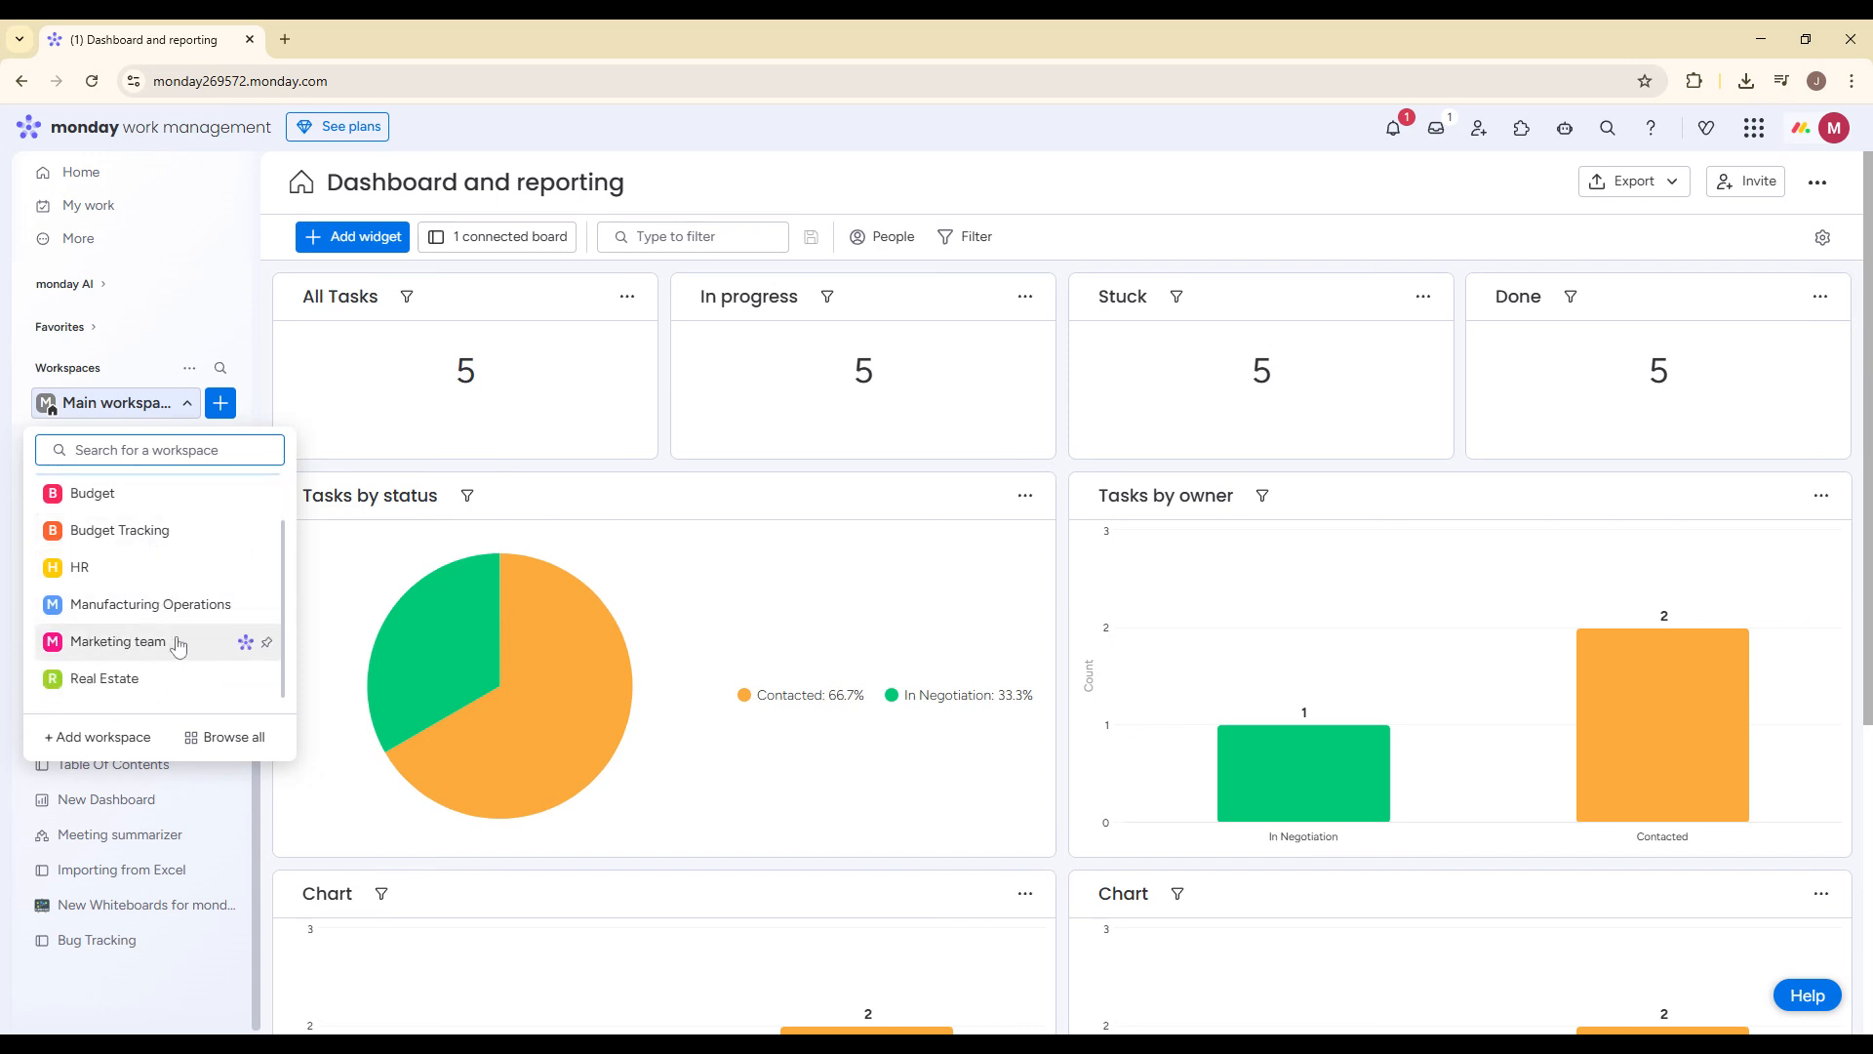
{"action": "scroll", "coordinate": [167, 642], "scroll_direction": "up", "scroll_amount": 1}
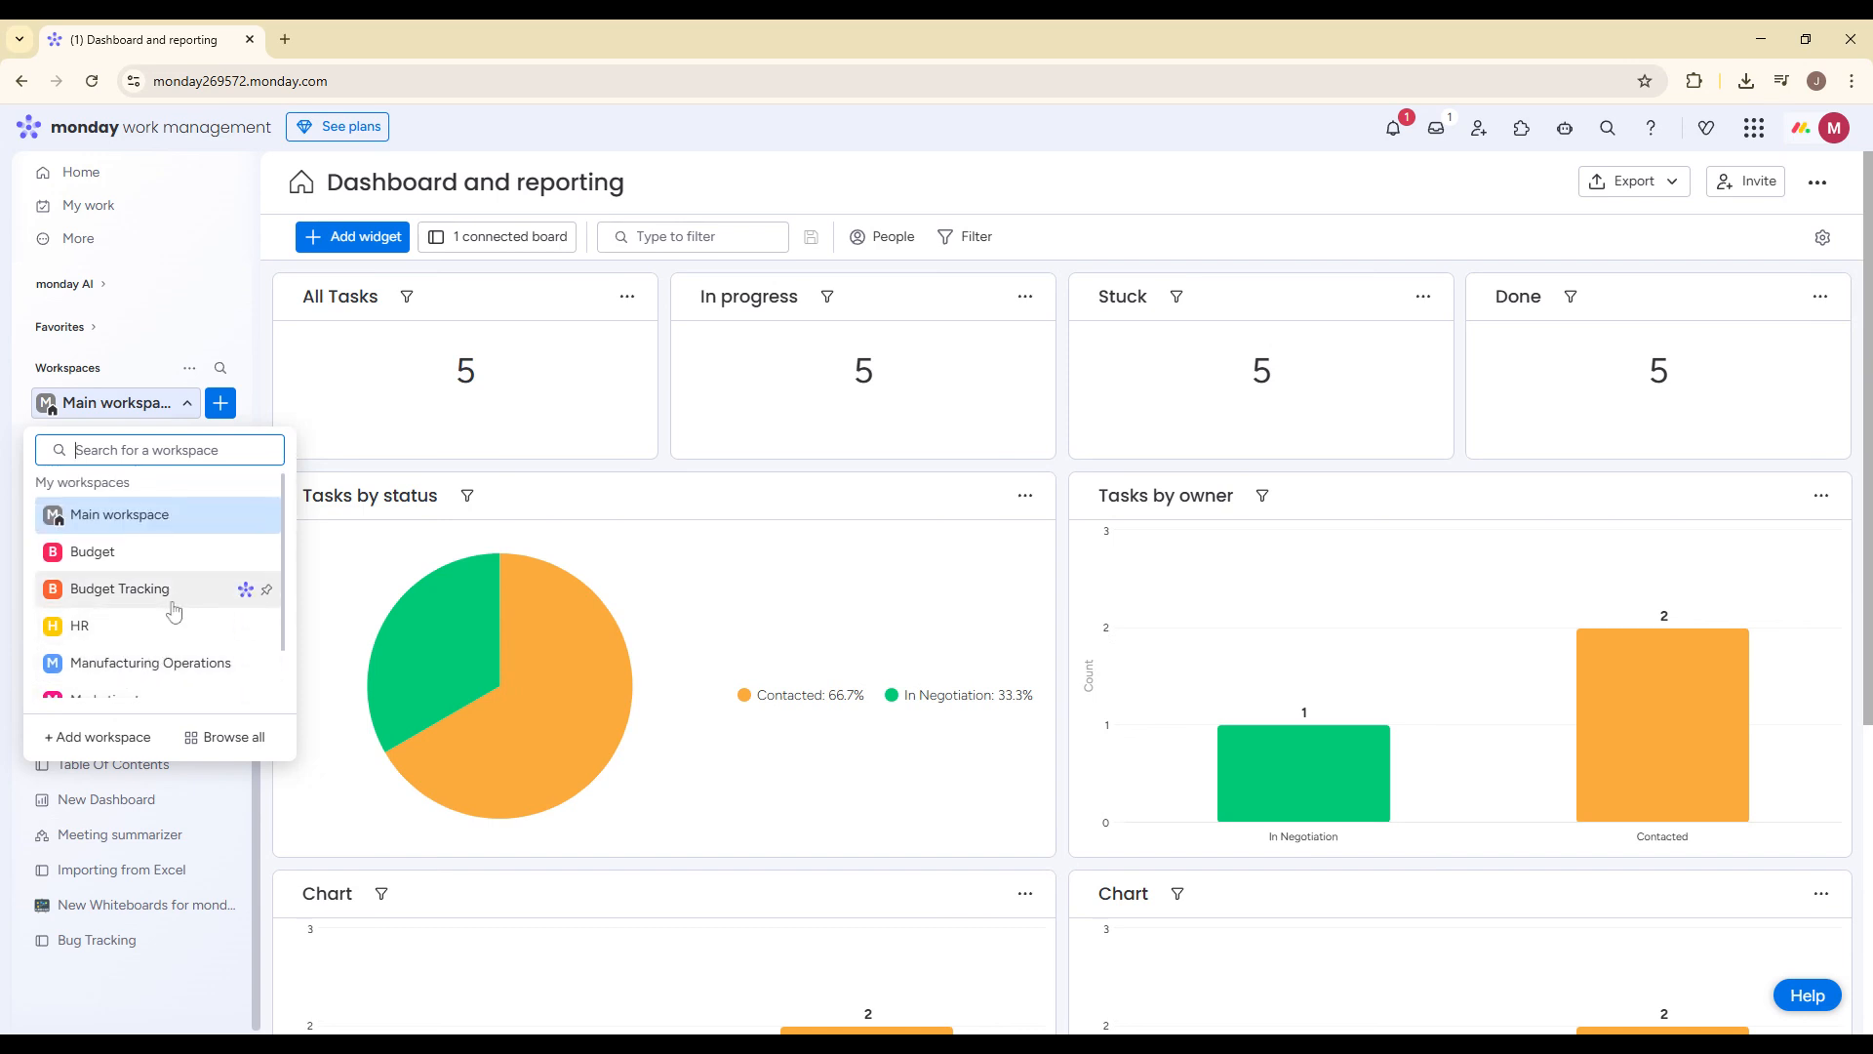
{"action": "scroll", "coordinate": [174, 589], "scroll_direction": "down", "scroll_amount": 1}
{"action": "scroll", "coordinate": [174, 588], "scroll_direction": "up", "scroll_amount": 1}
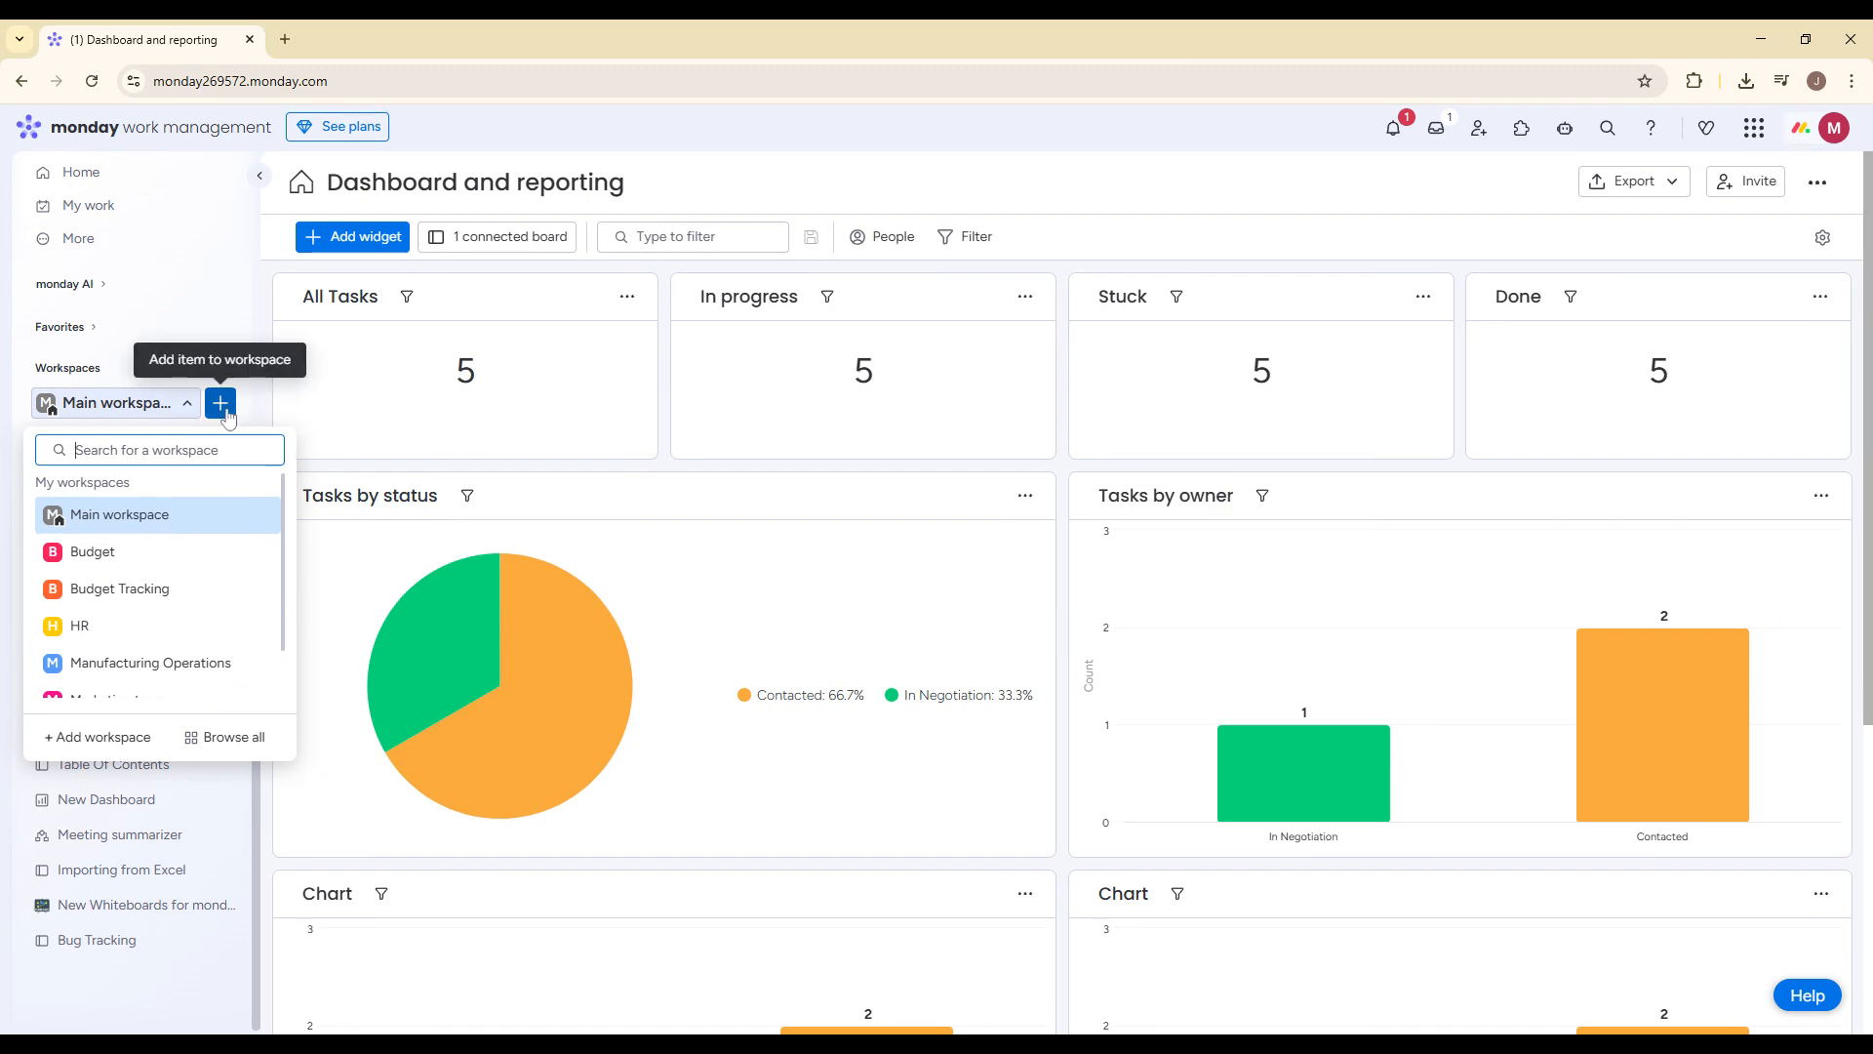
{"action": "left_click", "coordinate": [64, 739]}
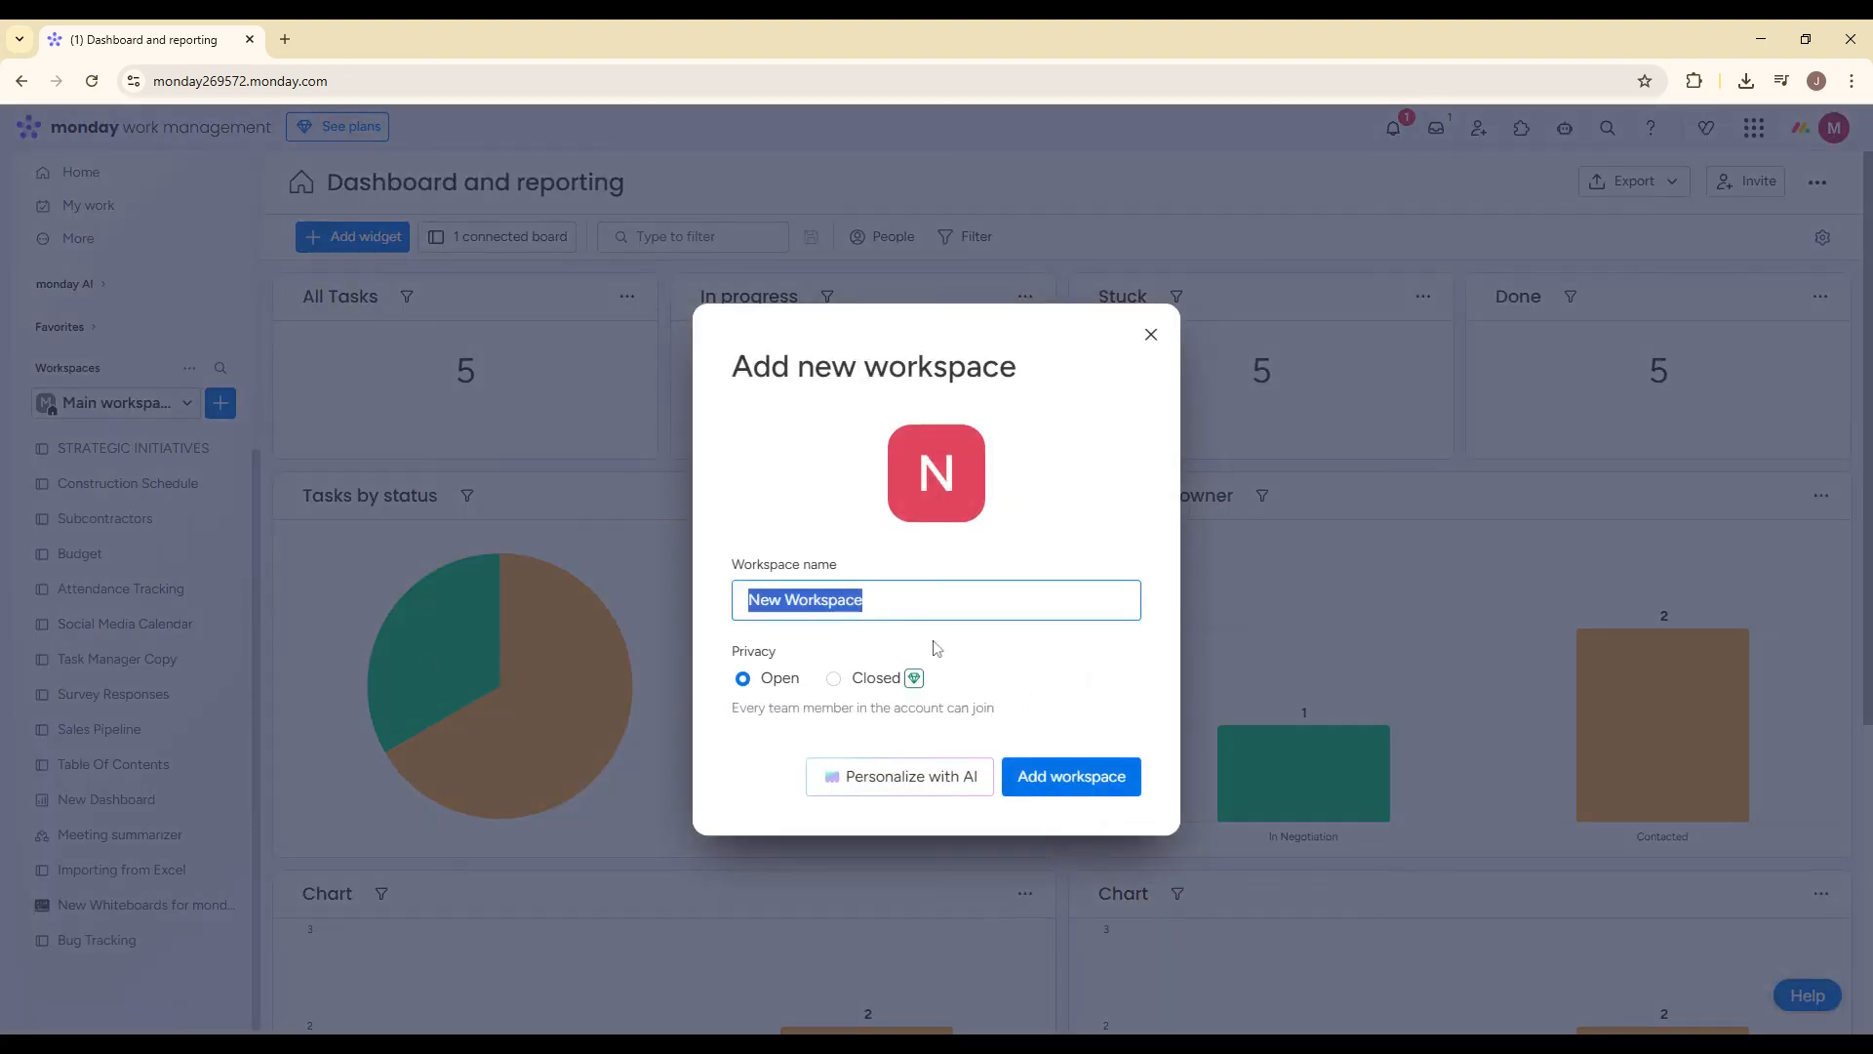
{"action": "type", "text": "T"}
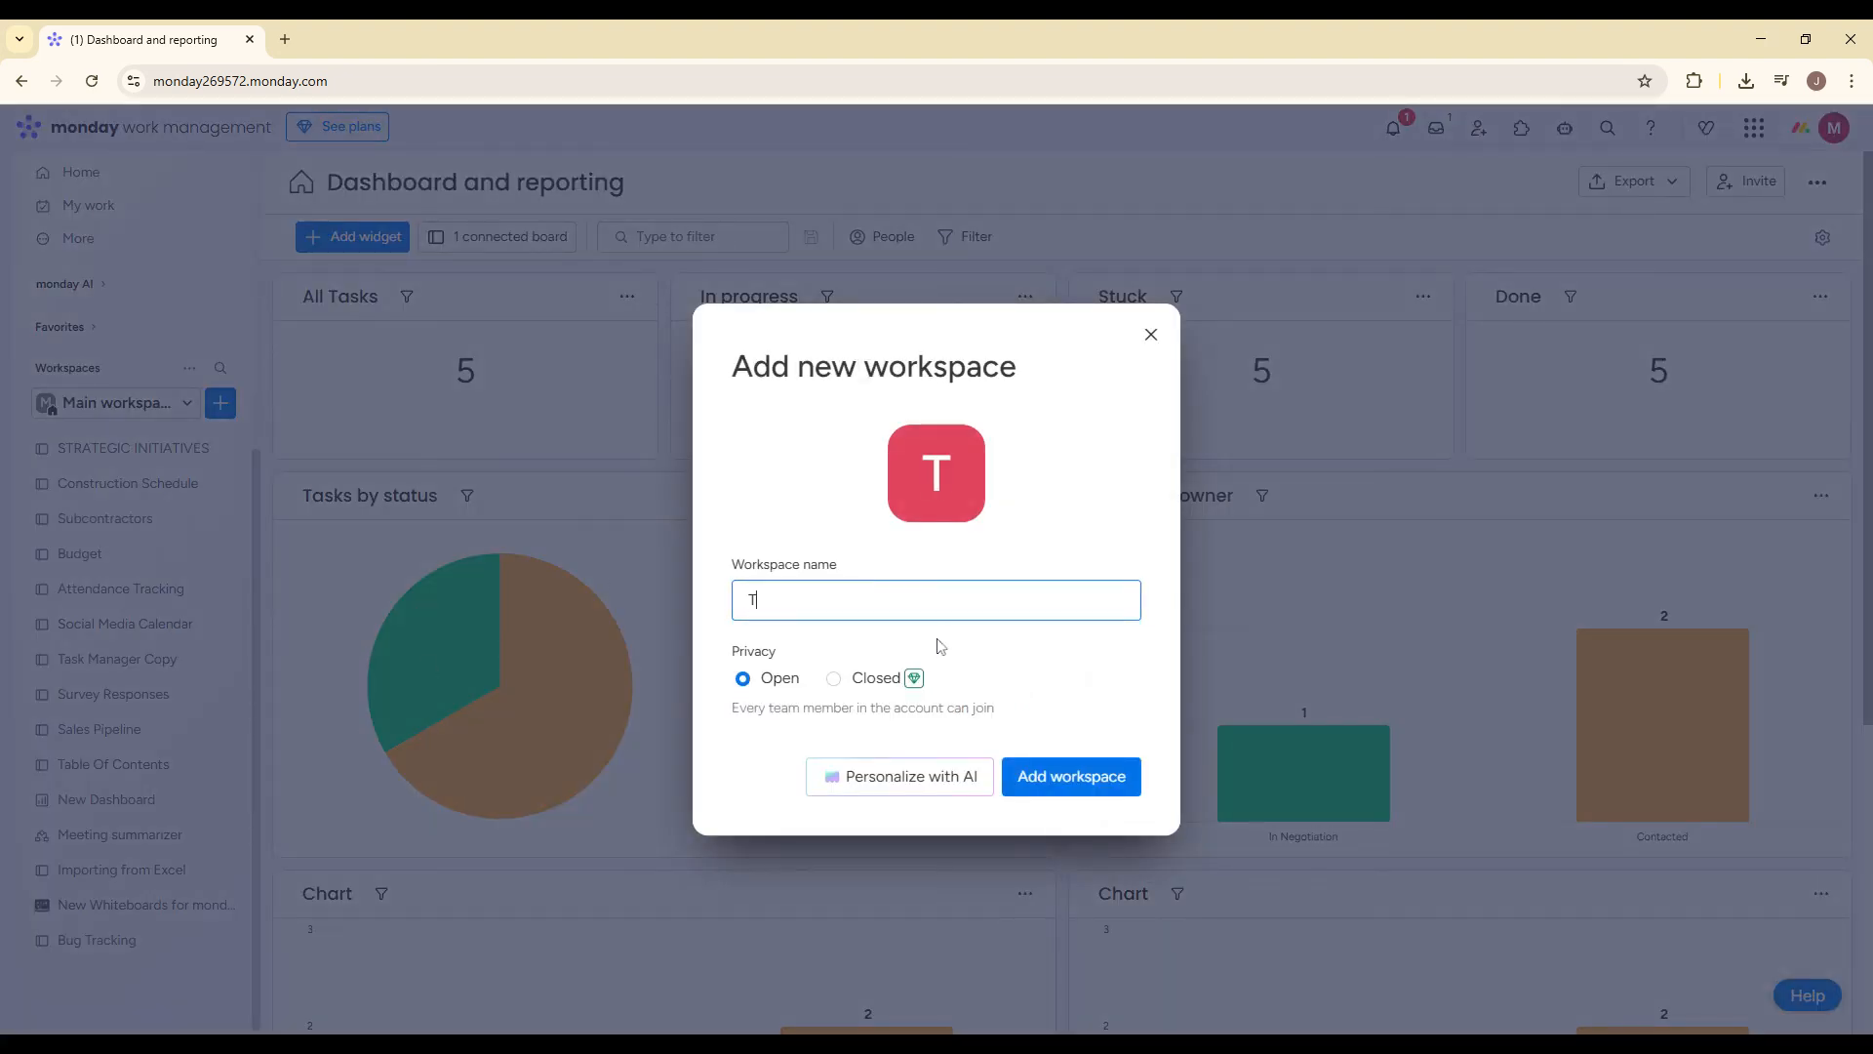
{"action": "type", "text": "utorial"}
{"action": "left_click", "coordinate": [1088, 772]}
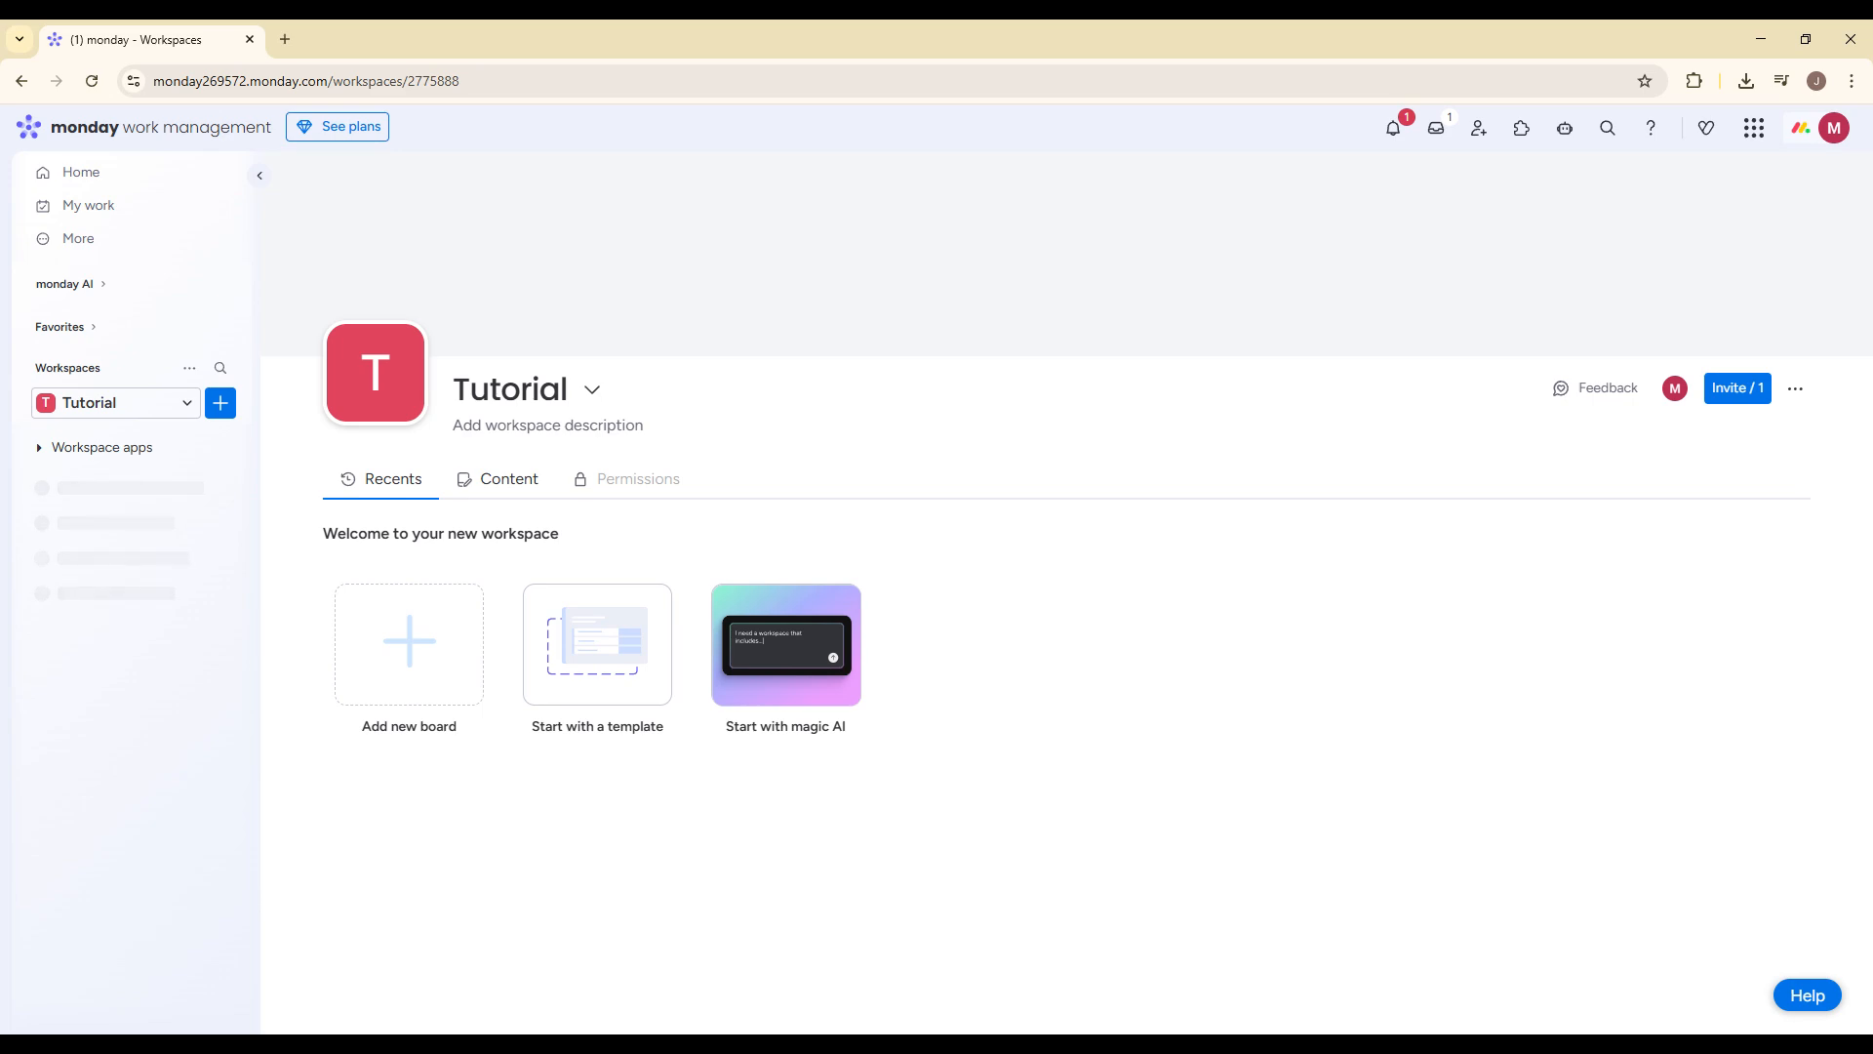
- Add a folder named Folder 1 to the Tutorial workspace
{"action": "left_click", "coordinate": [220, 403]}
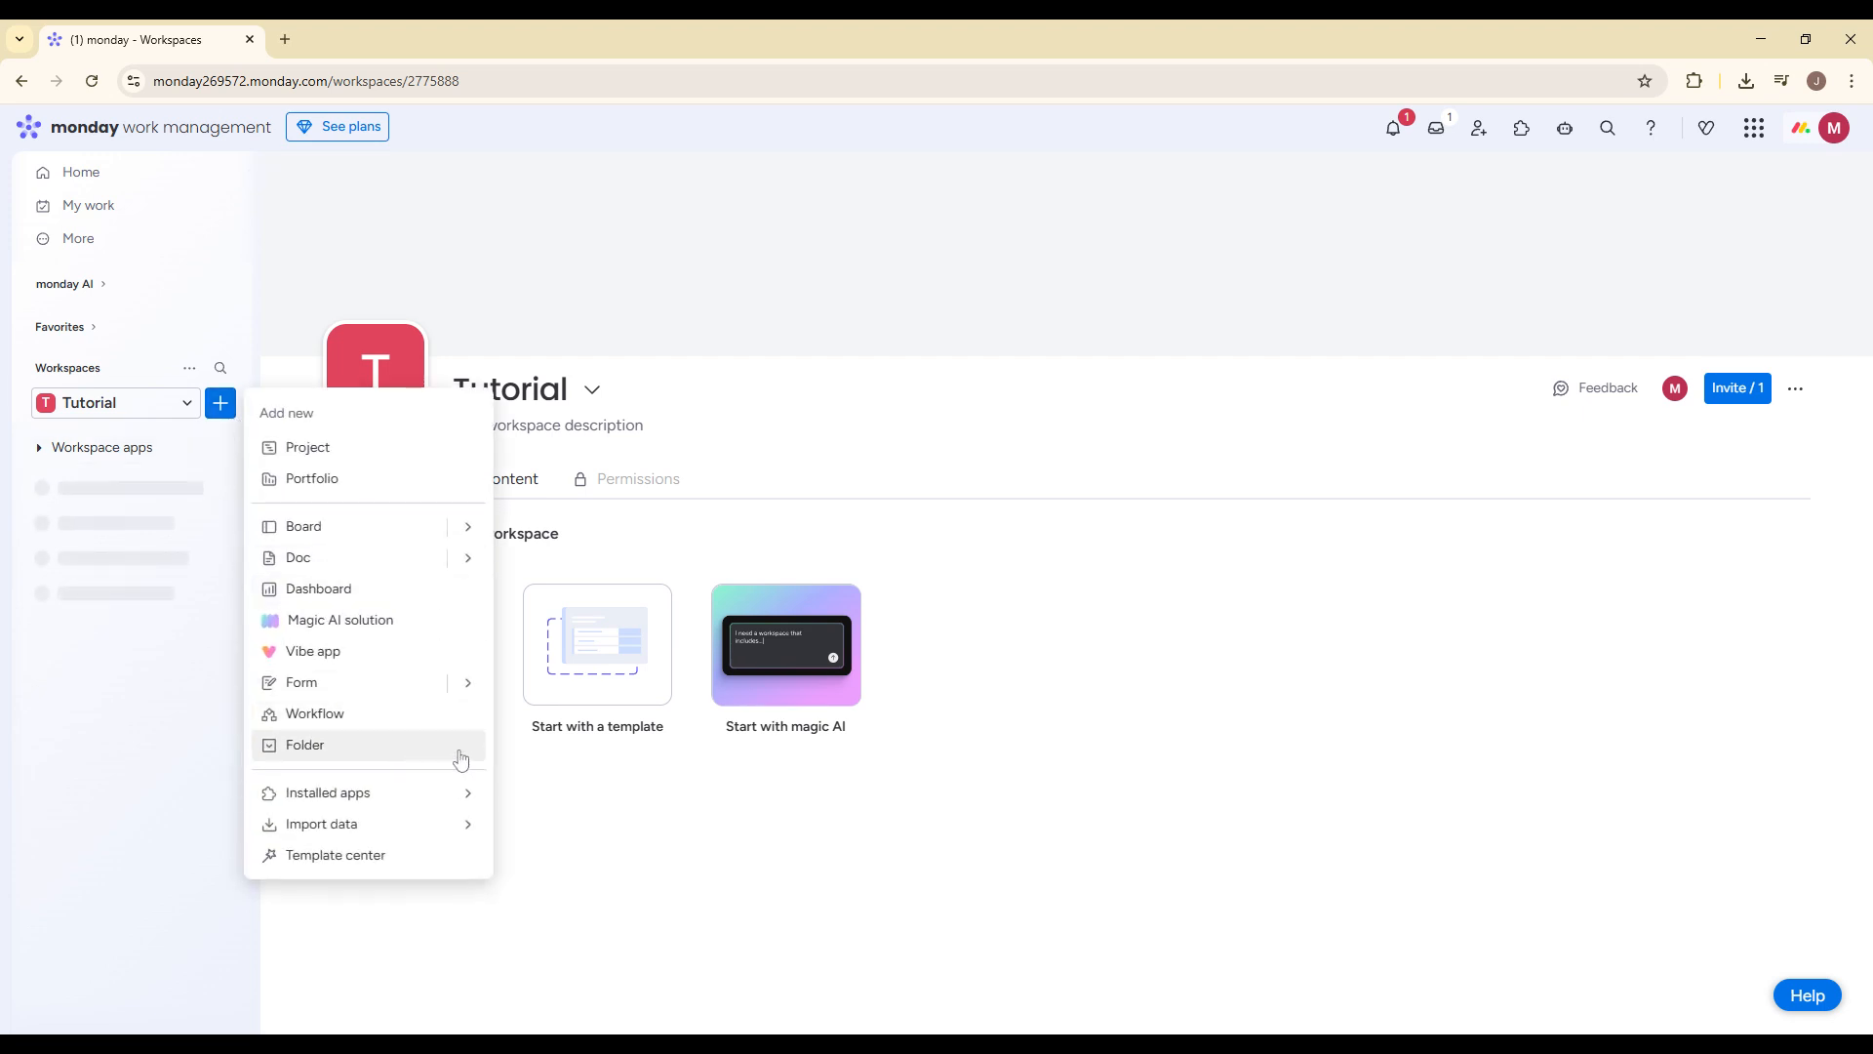
{"action": "left_click", "coordinate": [404, 749]}
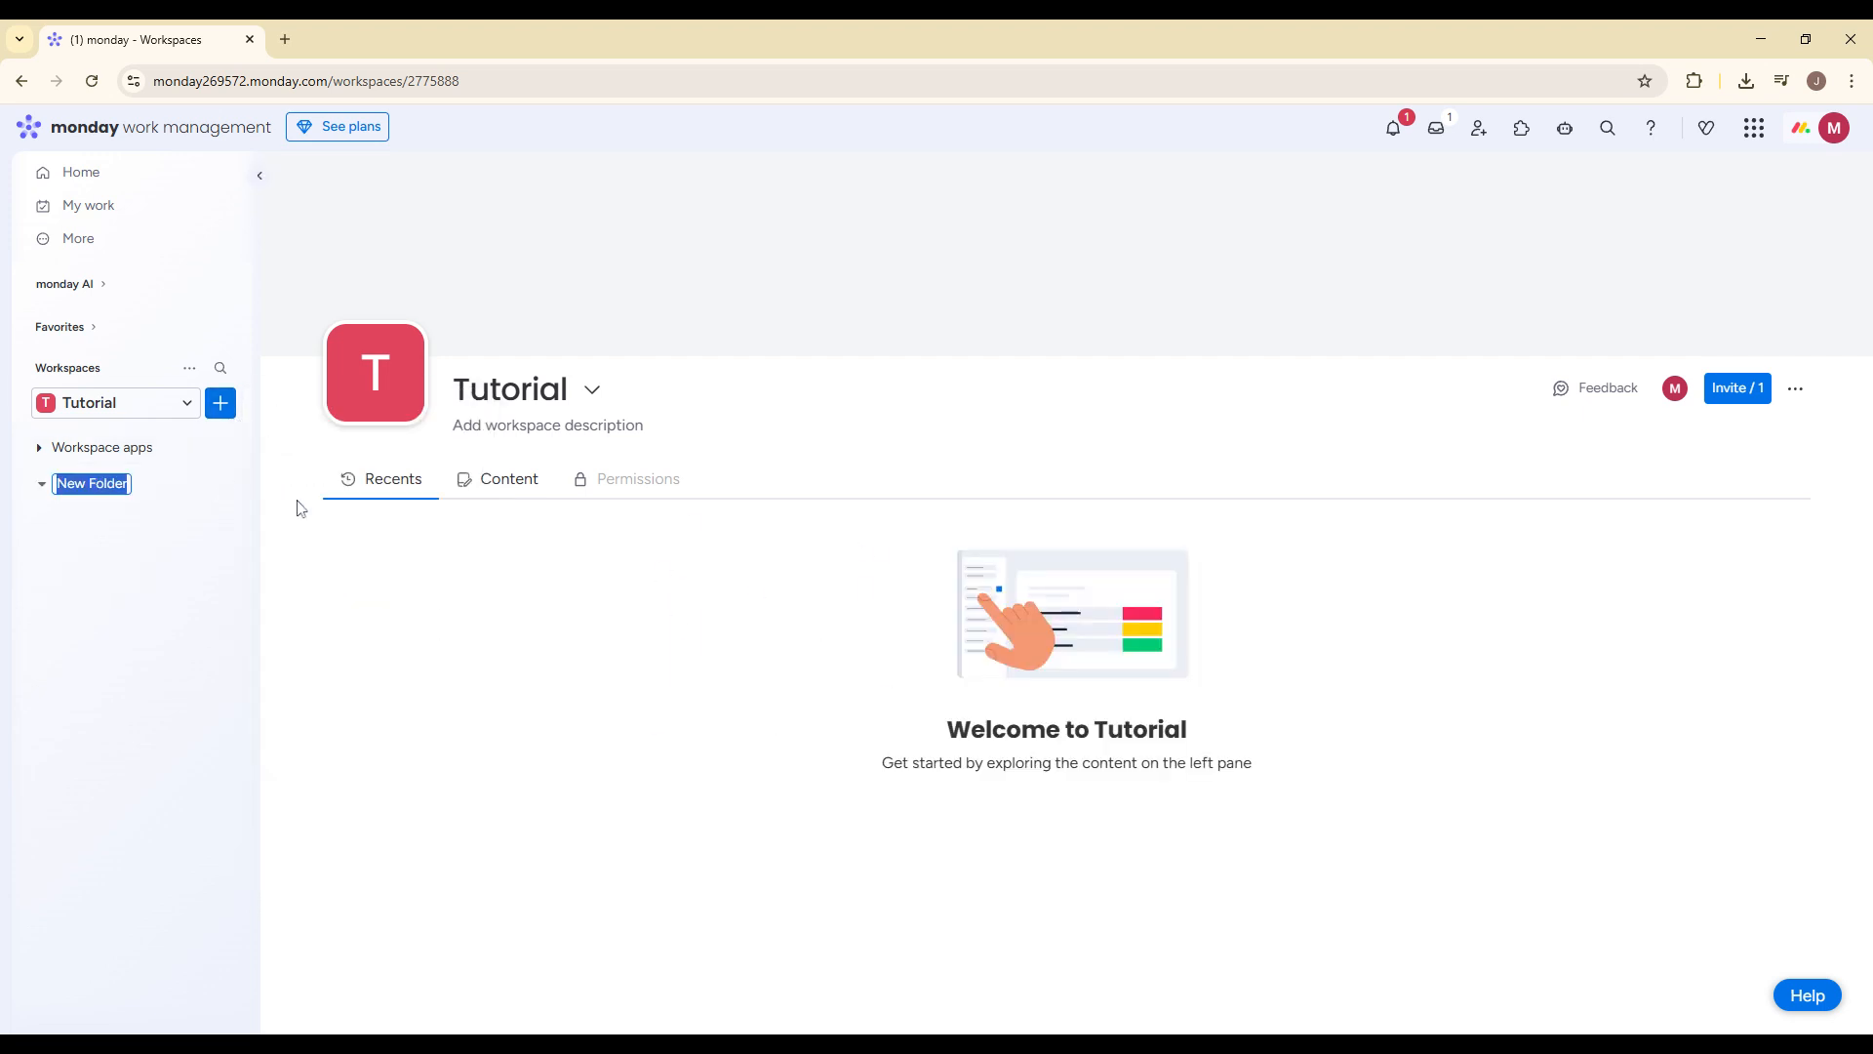
{"action": "type", "text": "Folder 1"}
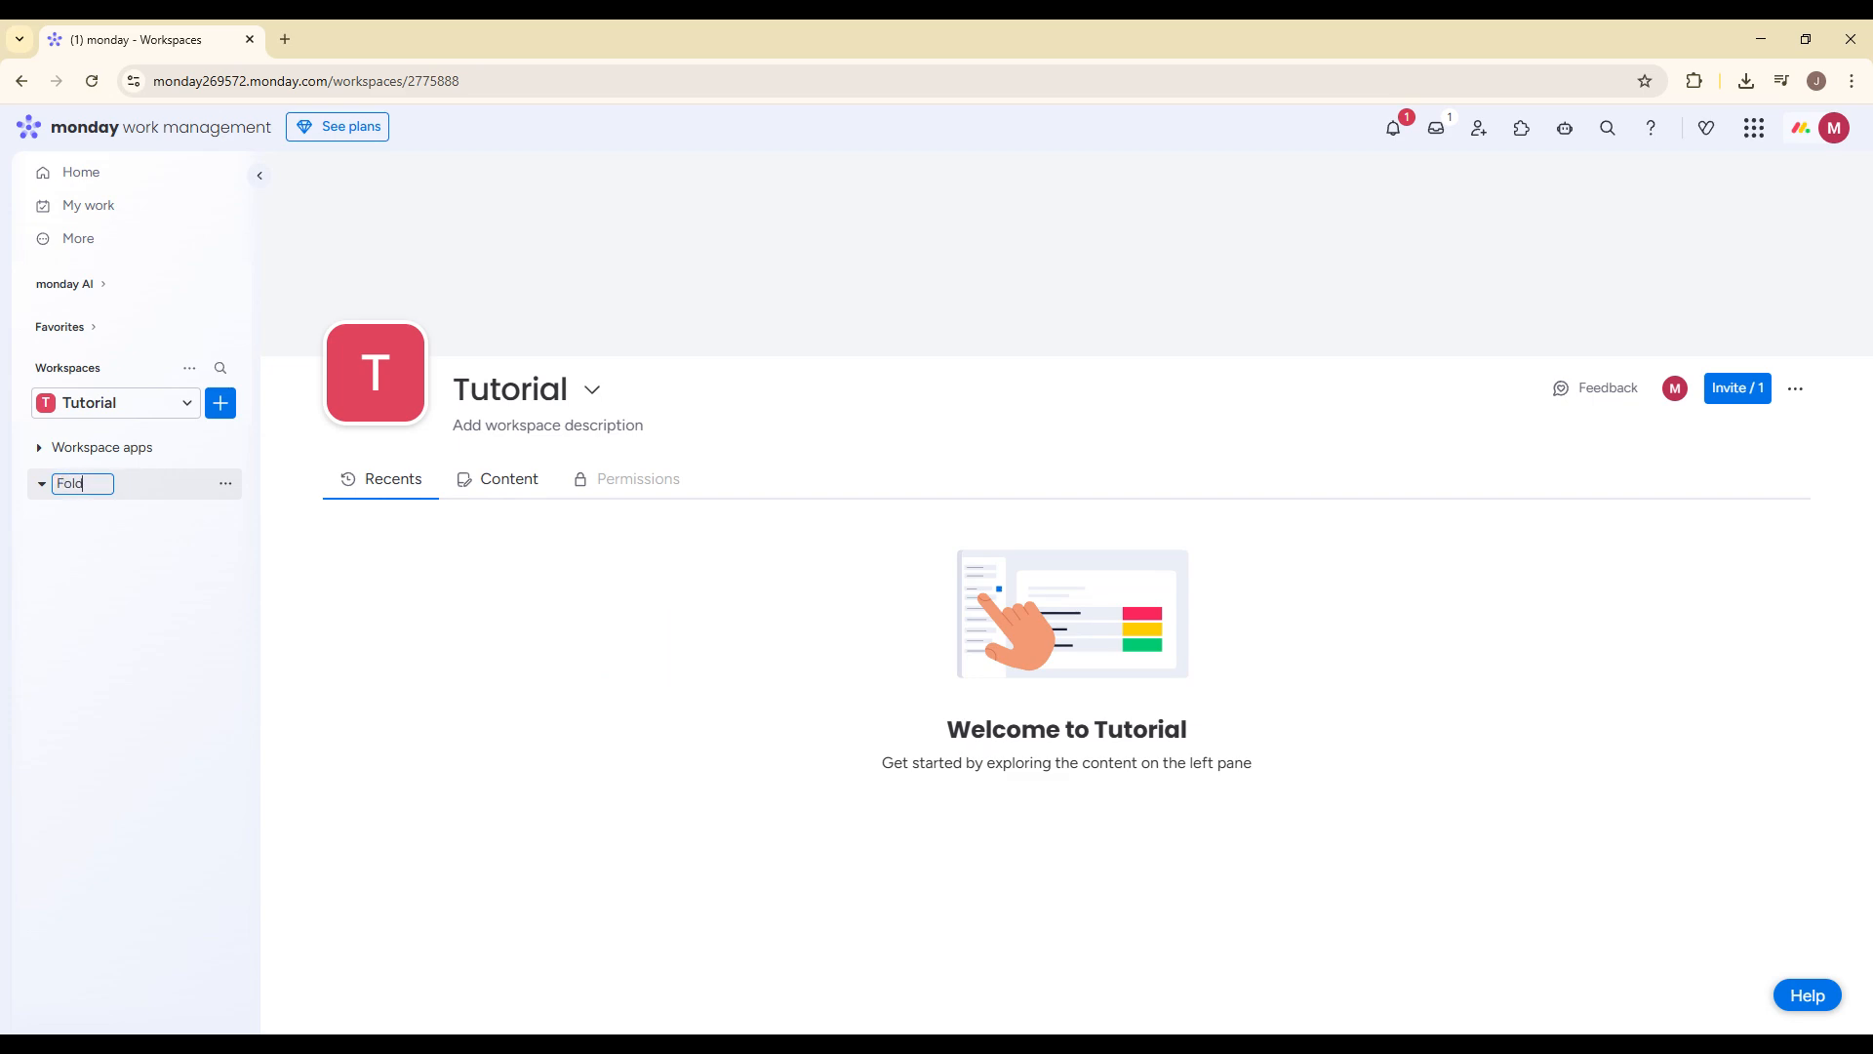
{"action": "key", "text": "Return"}
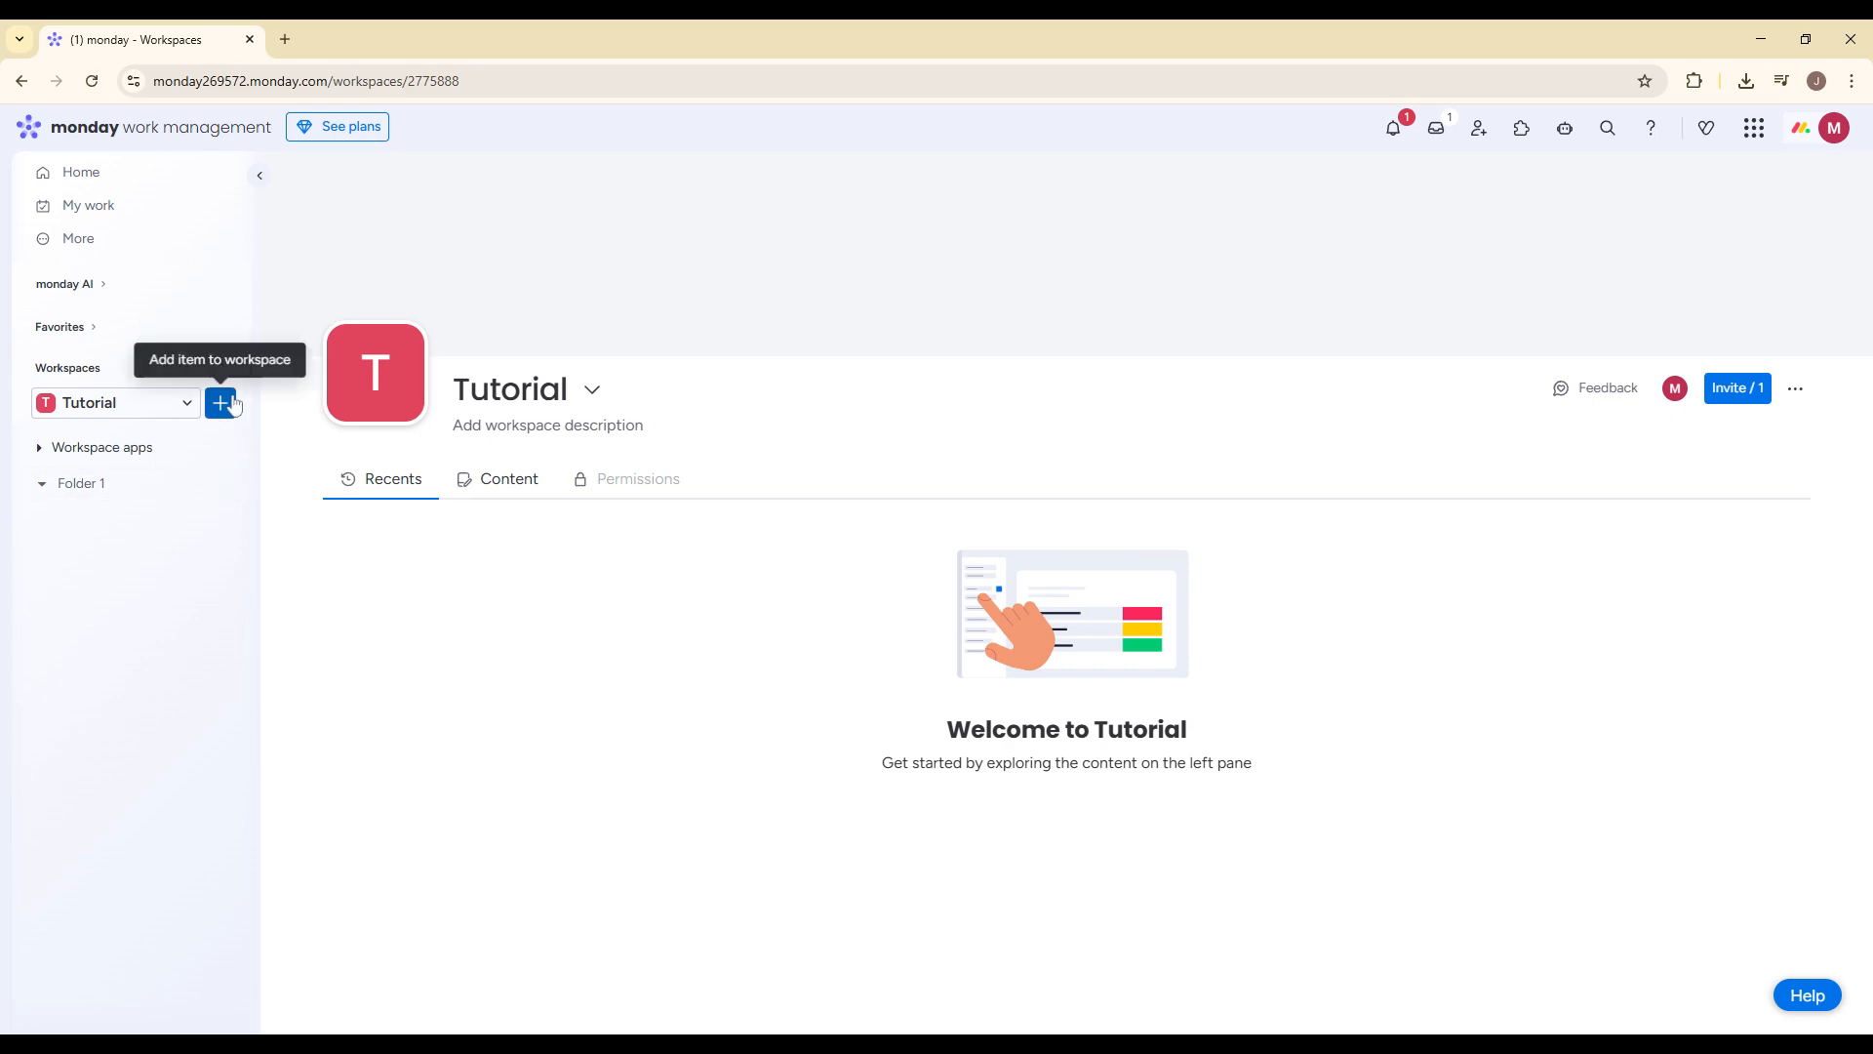
- Create a new board named How To in the Tutorial workspace, with Main privacy and Items as what it manages
{"action": "left_click", "coordinate": [119, 407]}
{"action": "scroll", "coordinate": [113, 576], "scroll_direction": "down", "scroll_amount": 3}
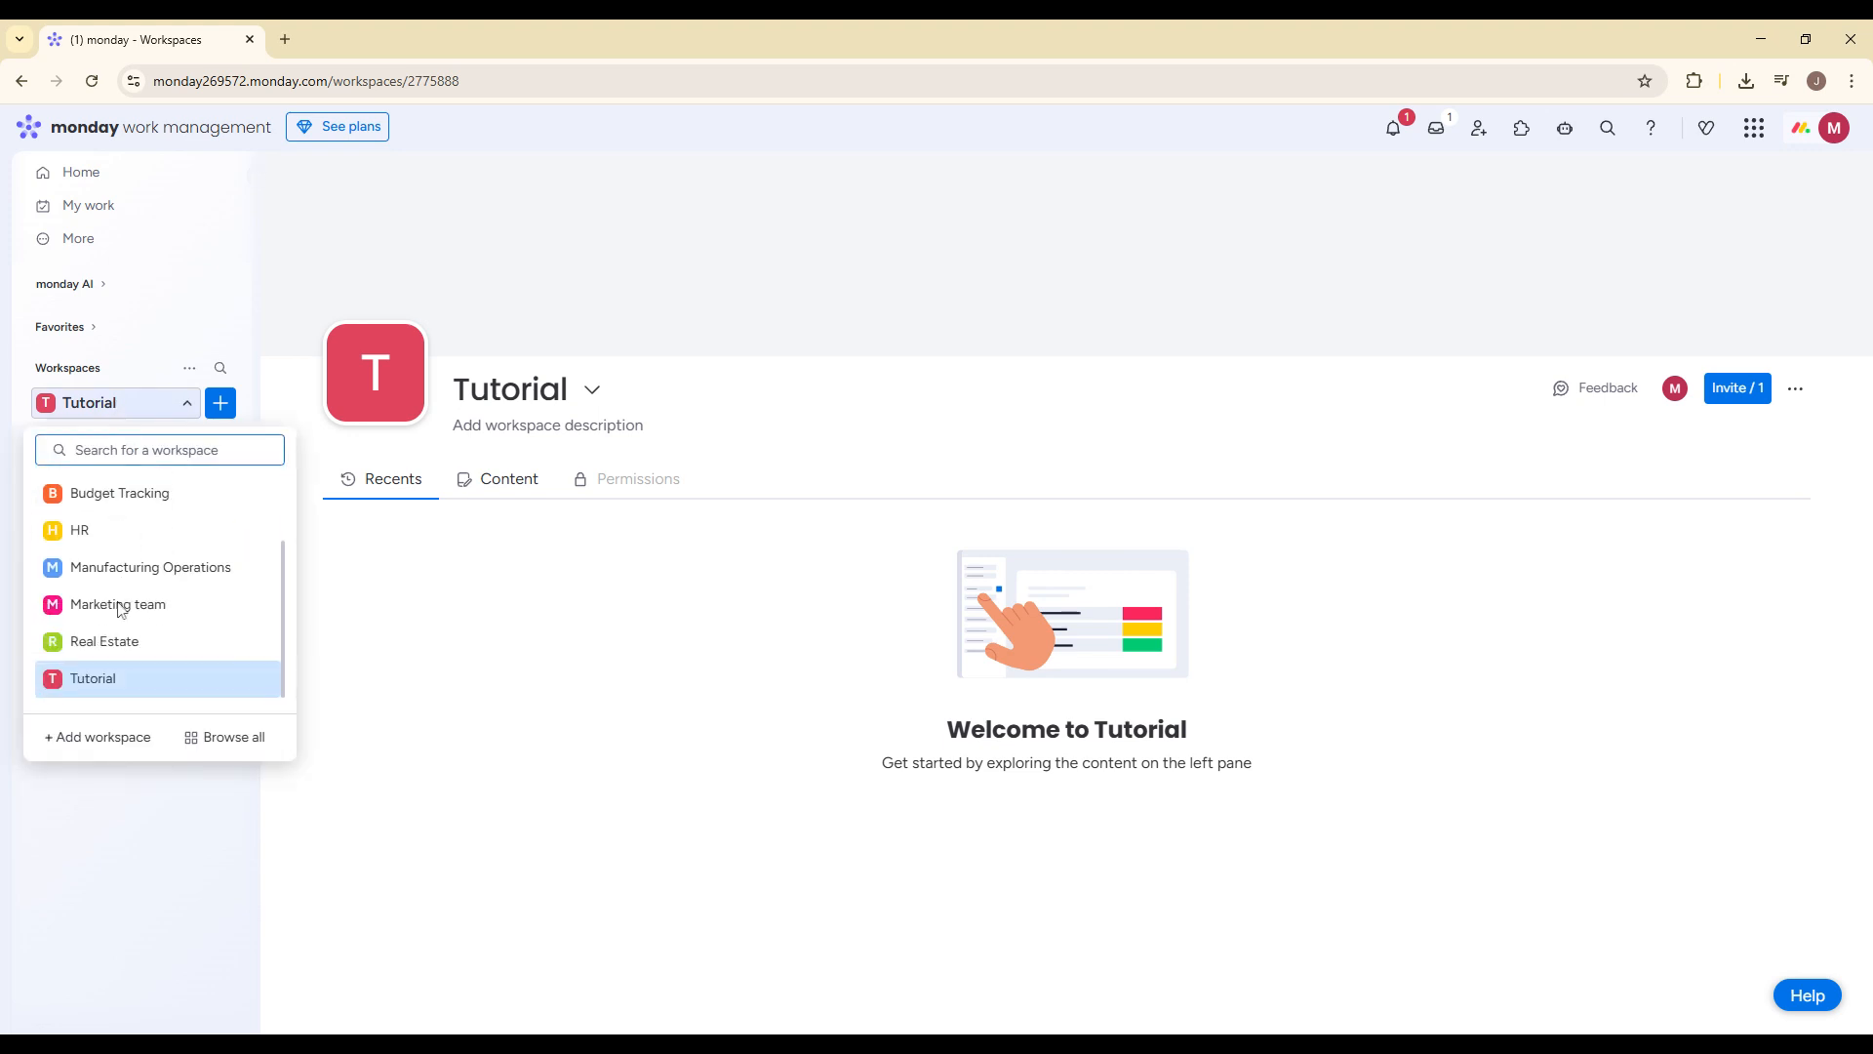
{"action": "left_click", "coordinate": [92, 673]}
{"action": "left_click", "coordinate": [221, 403]}
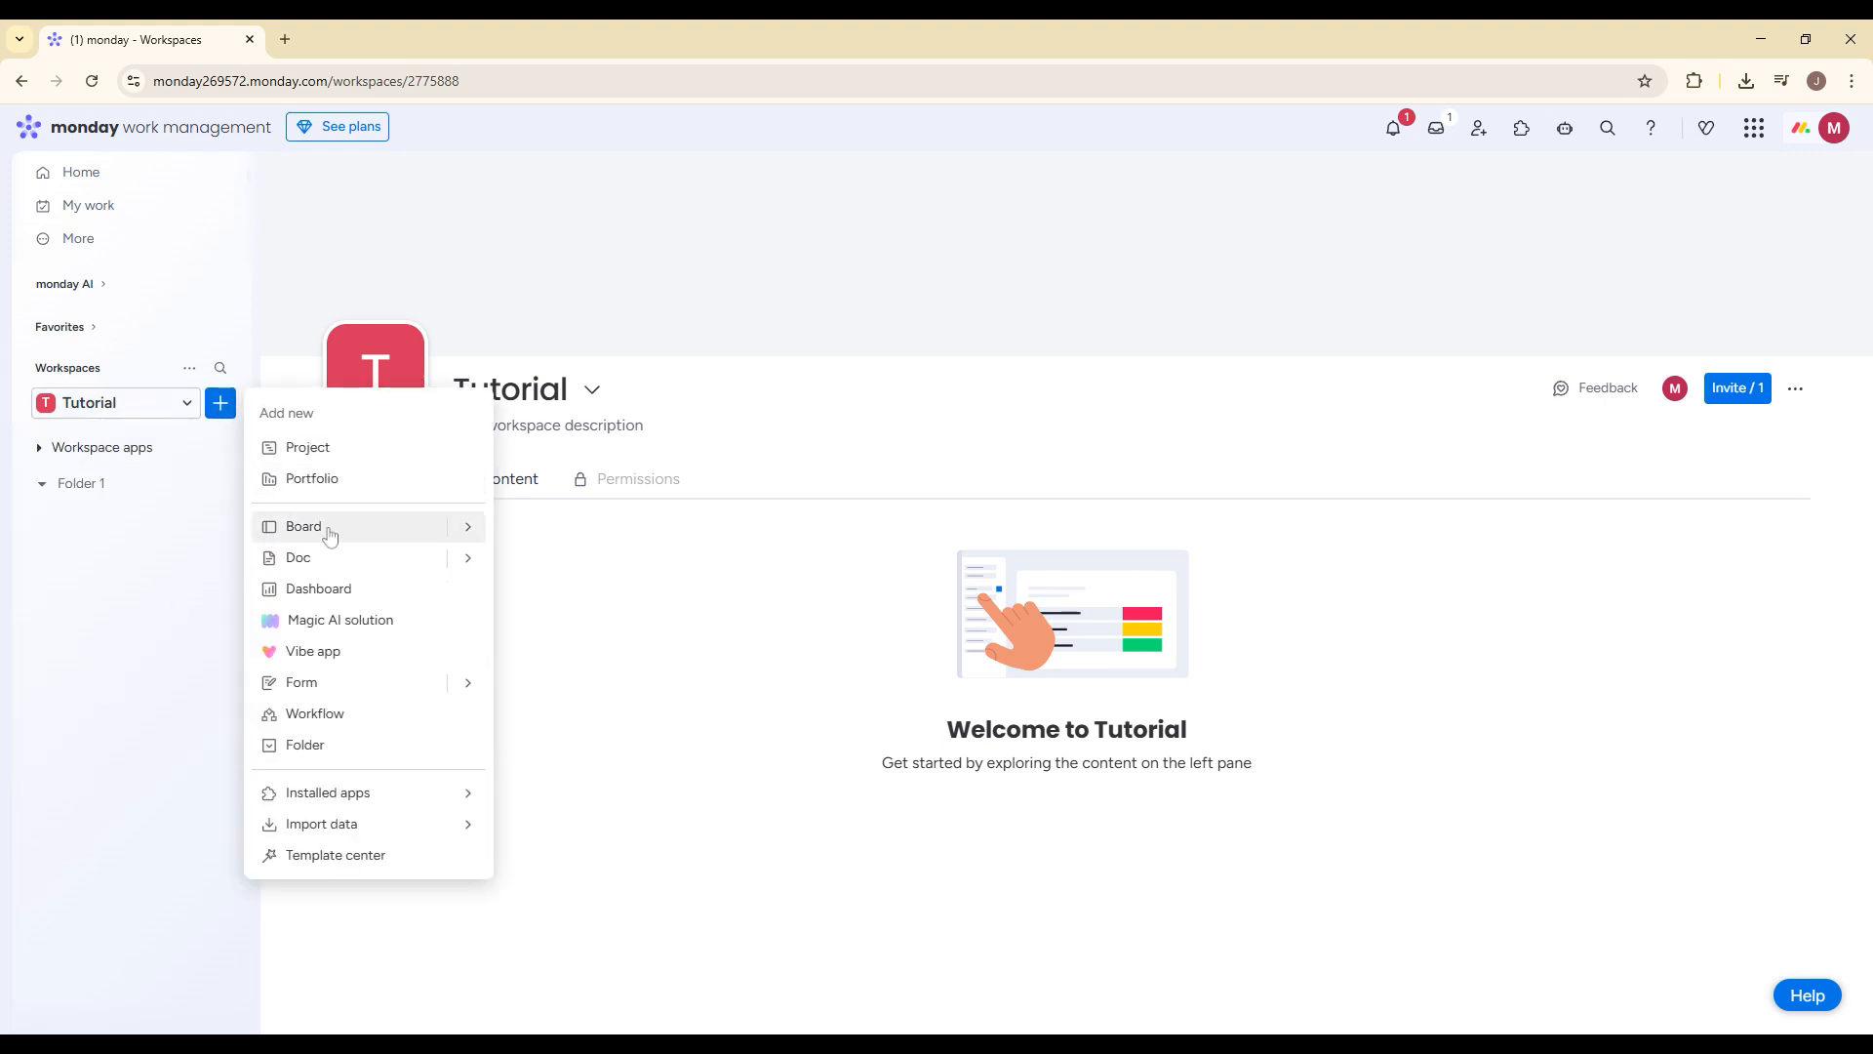
{"action": "mouse_move", "coordinate": [456, 535]}
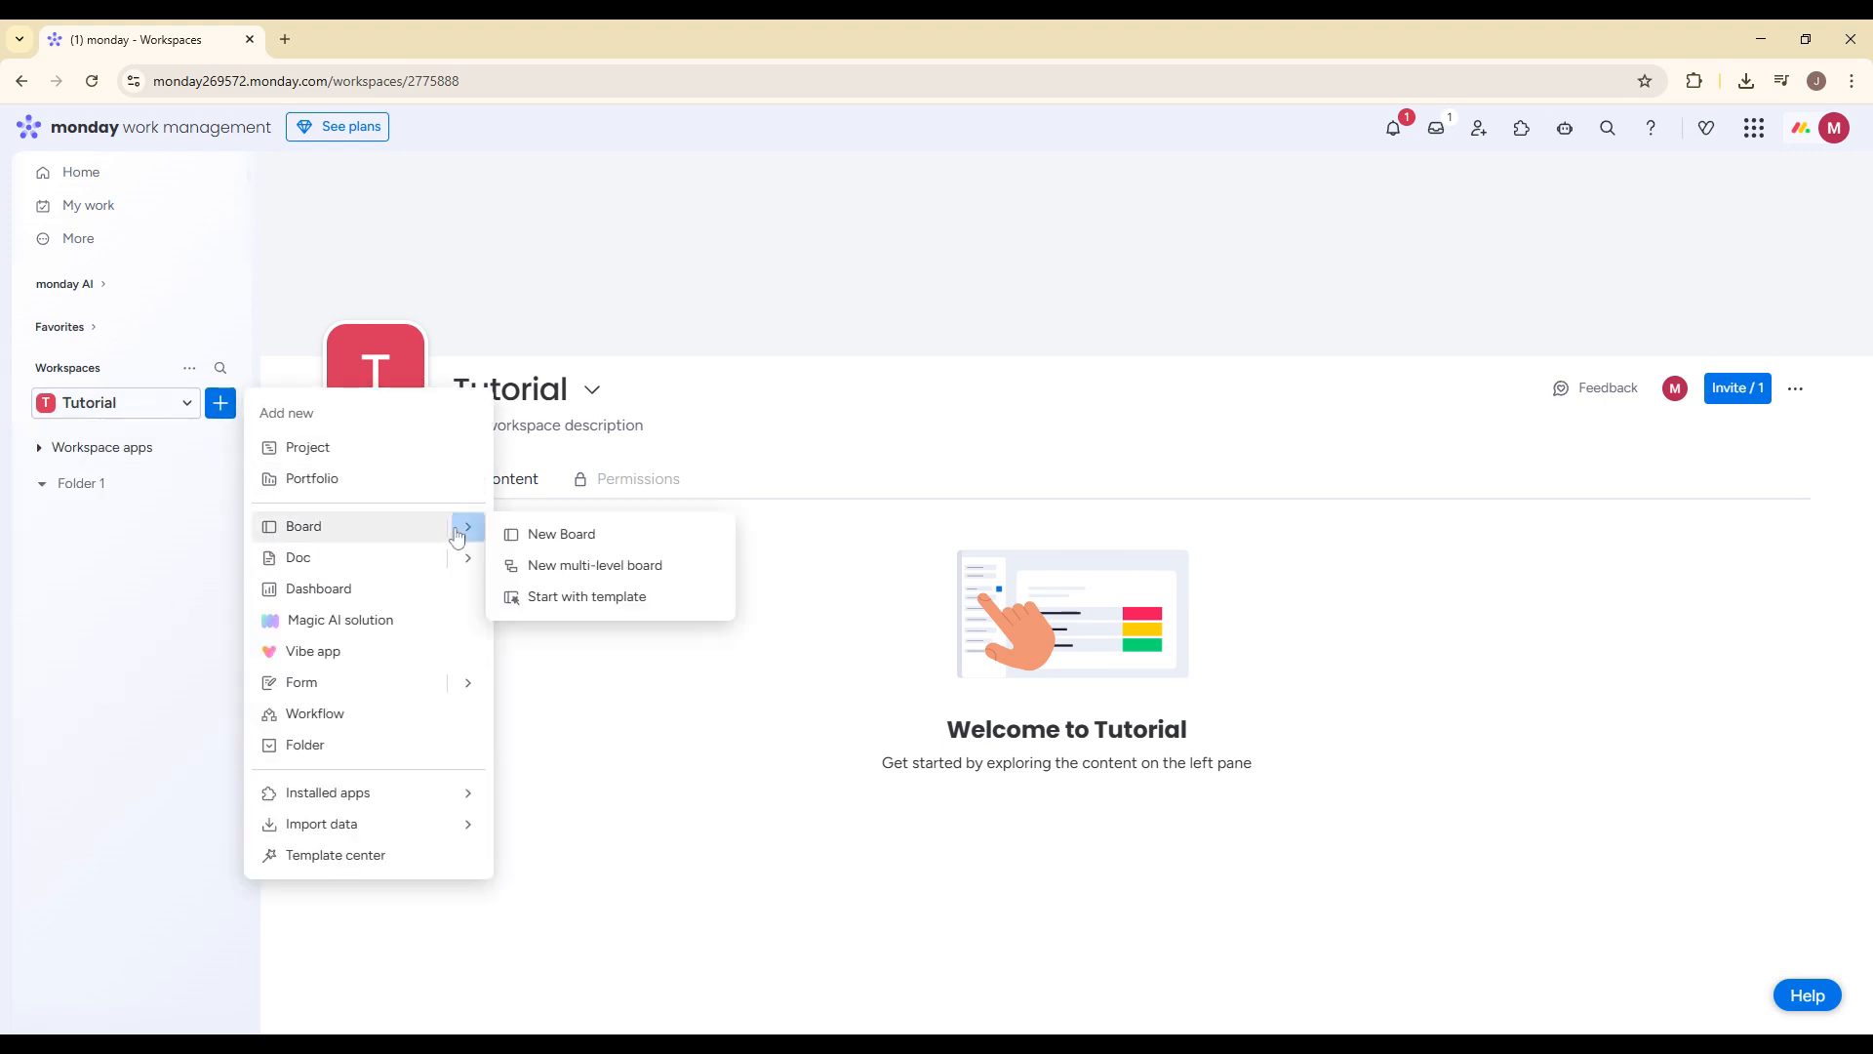
{"action": "left_click", "coordinate": [592, 540]}
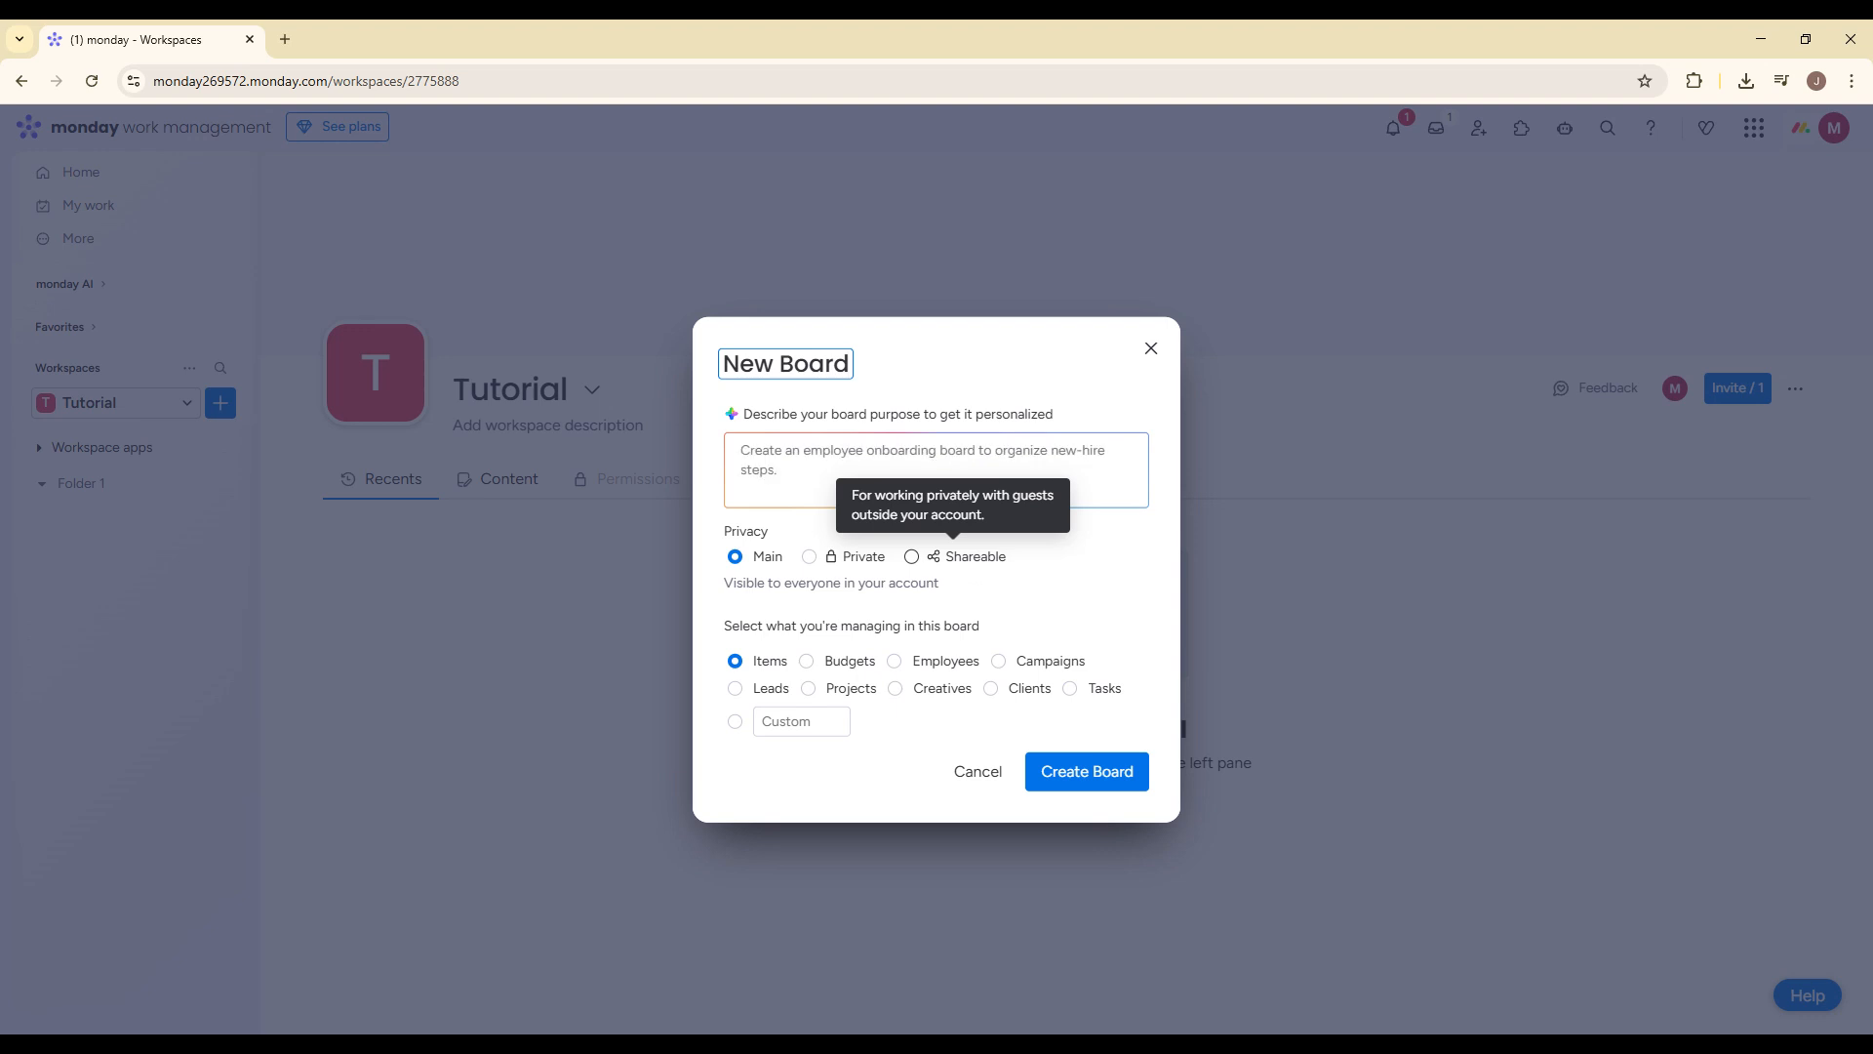
{"action": "key", "text": "ctrl+a"}
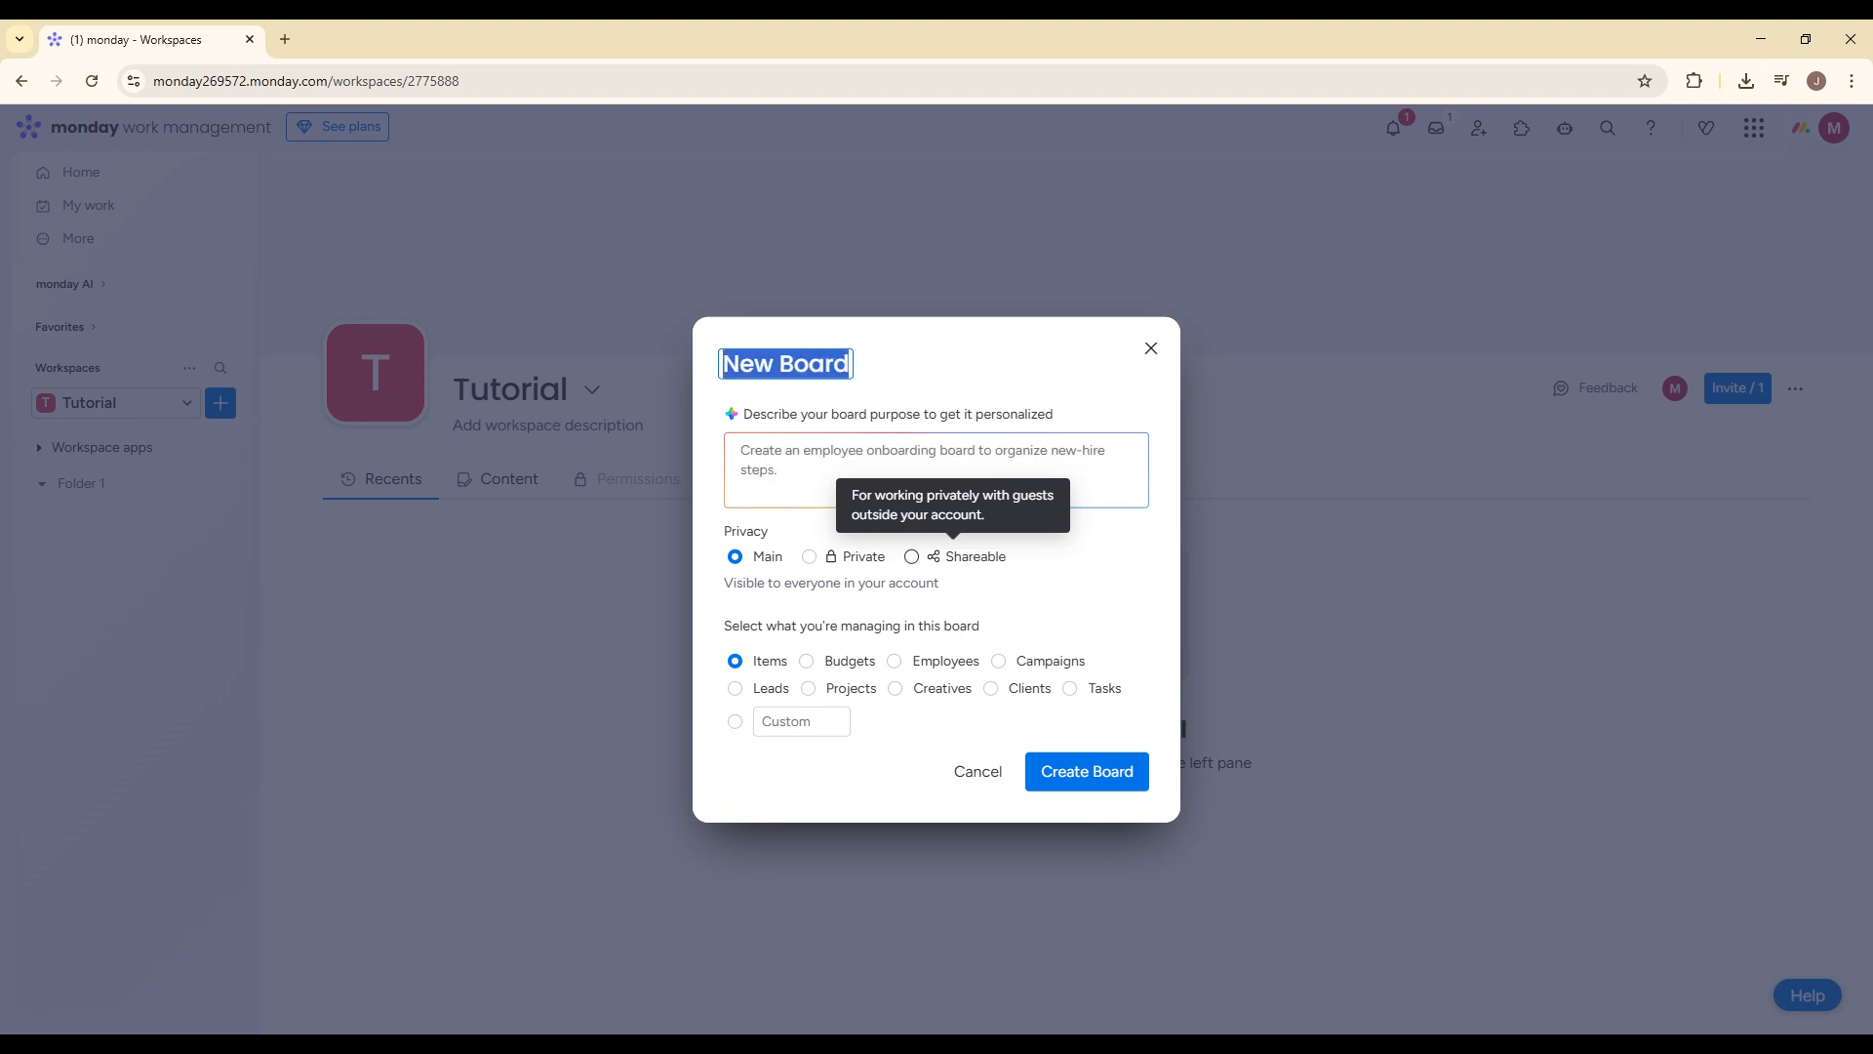
{"action": "type", "text": "How T"}
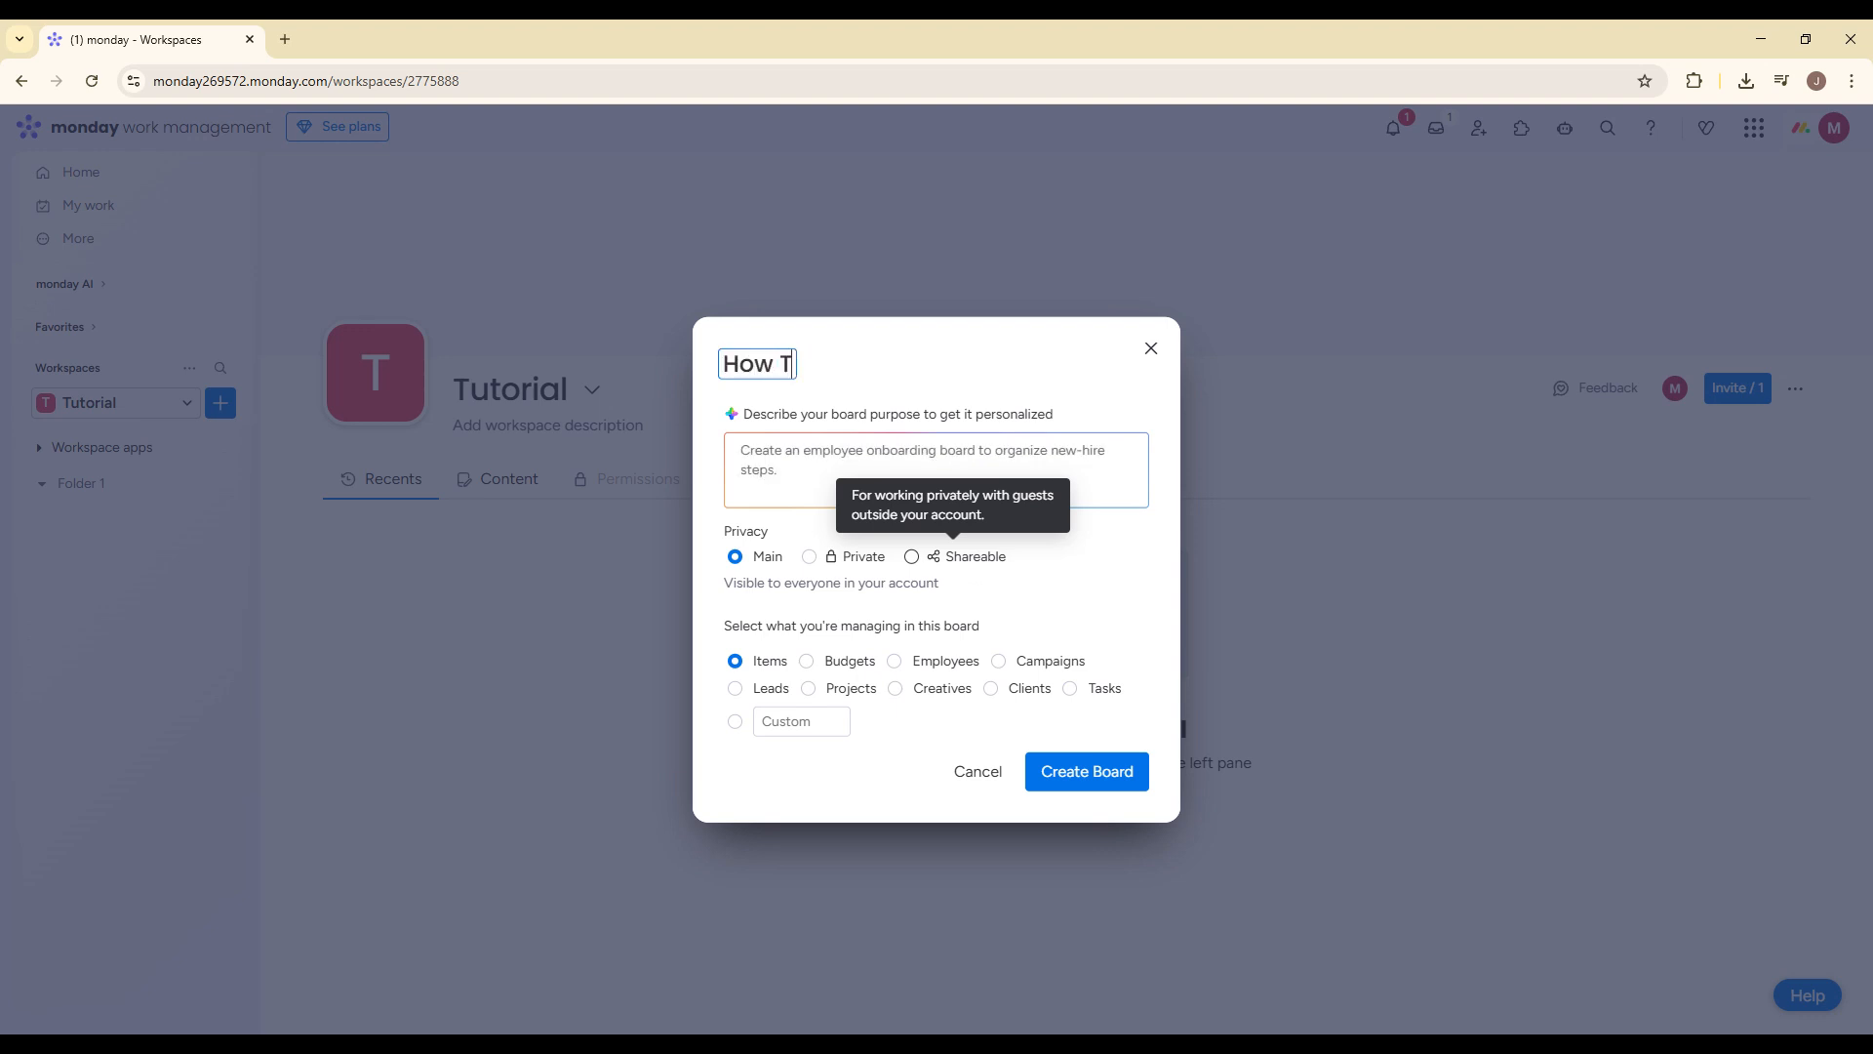
{"action": "type", "text": "o"}
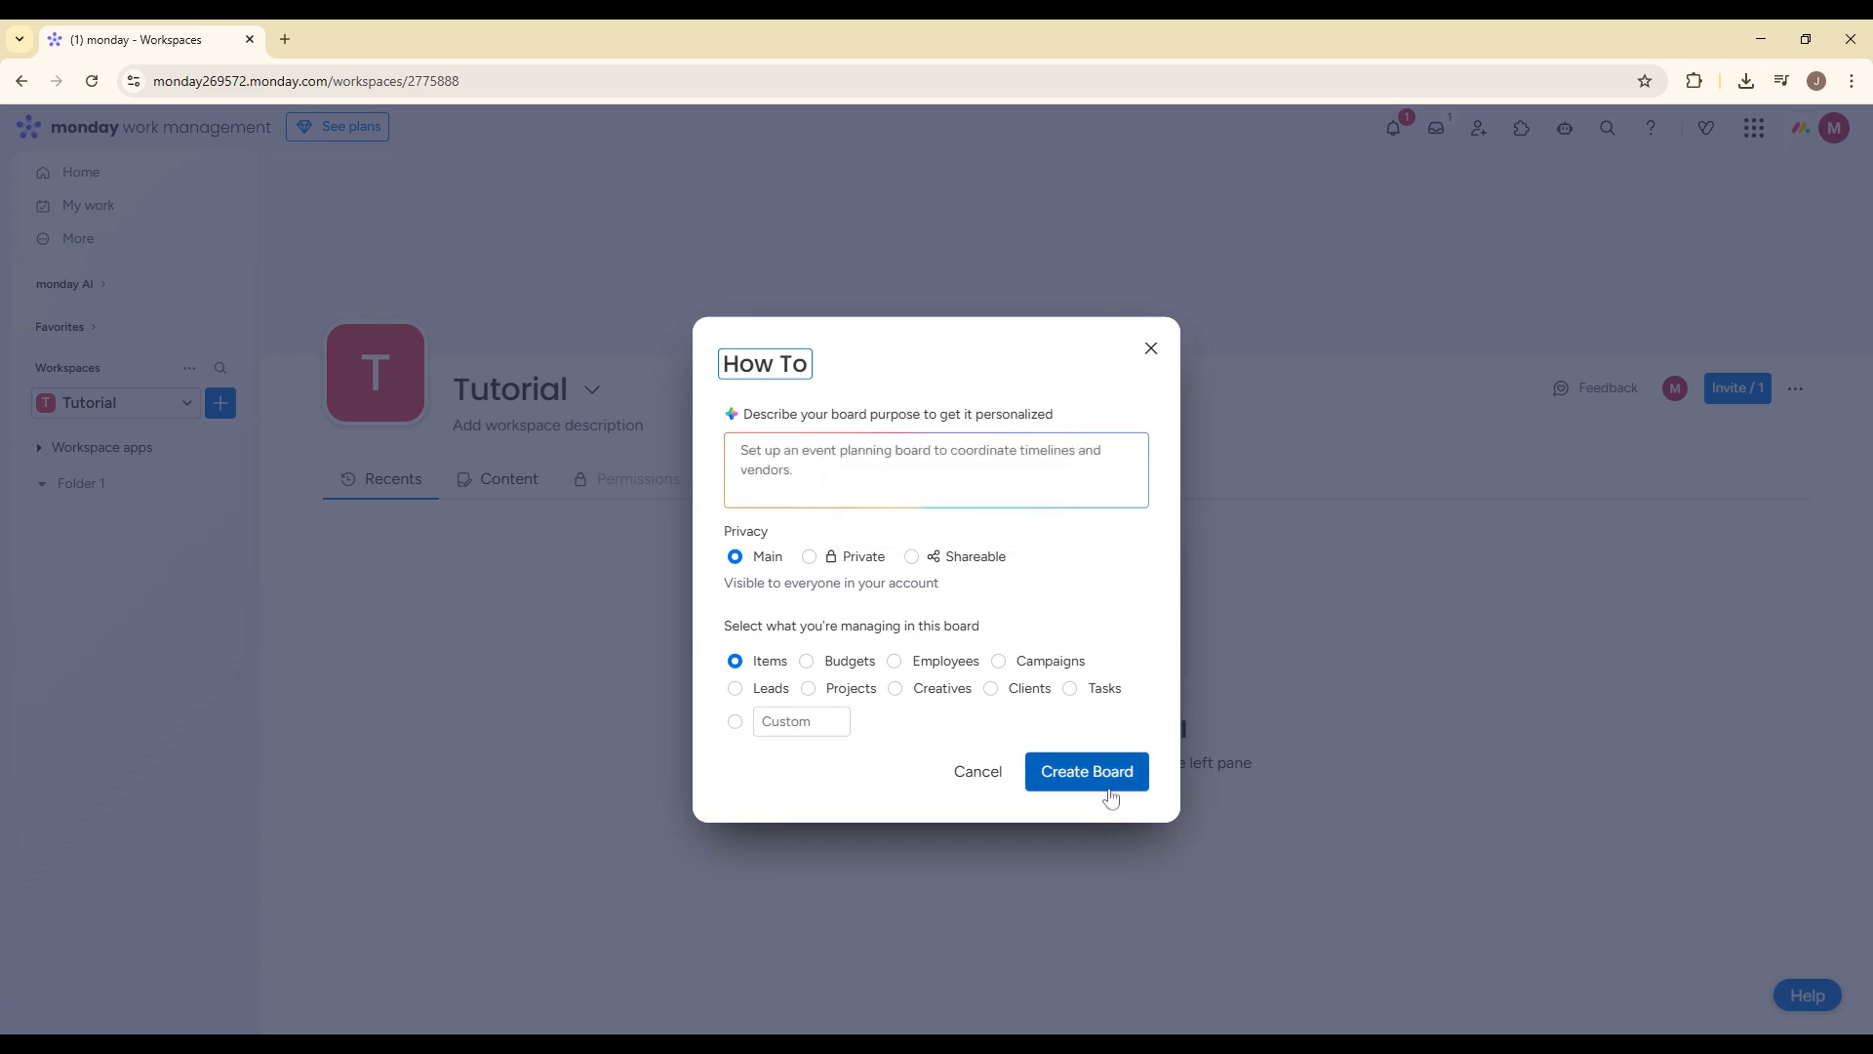
{"action": "left_click", "coordinate": [1119, 583]}
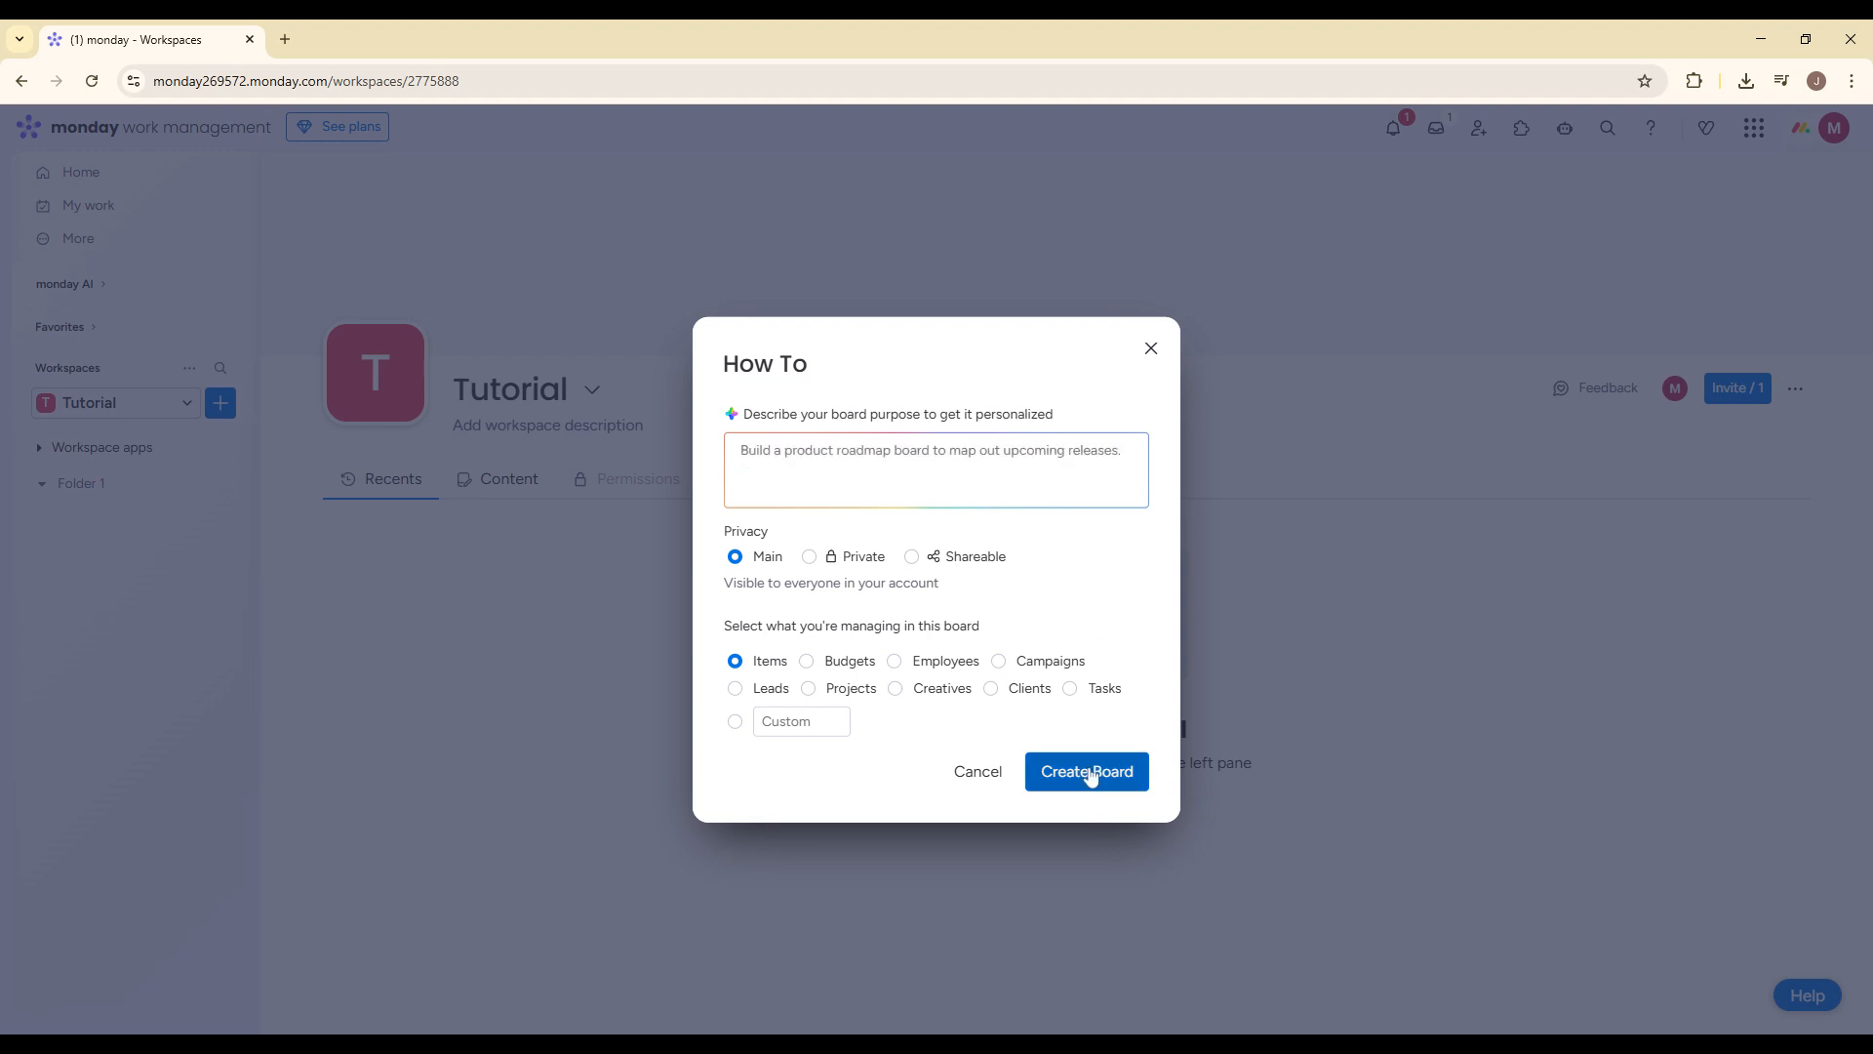
{"action": "left_click", "coordinate": [1090, 774]}
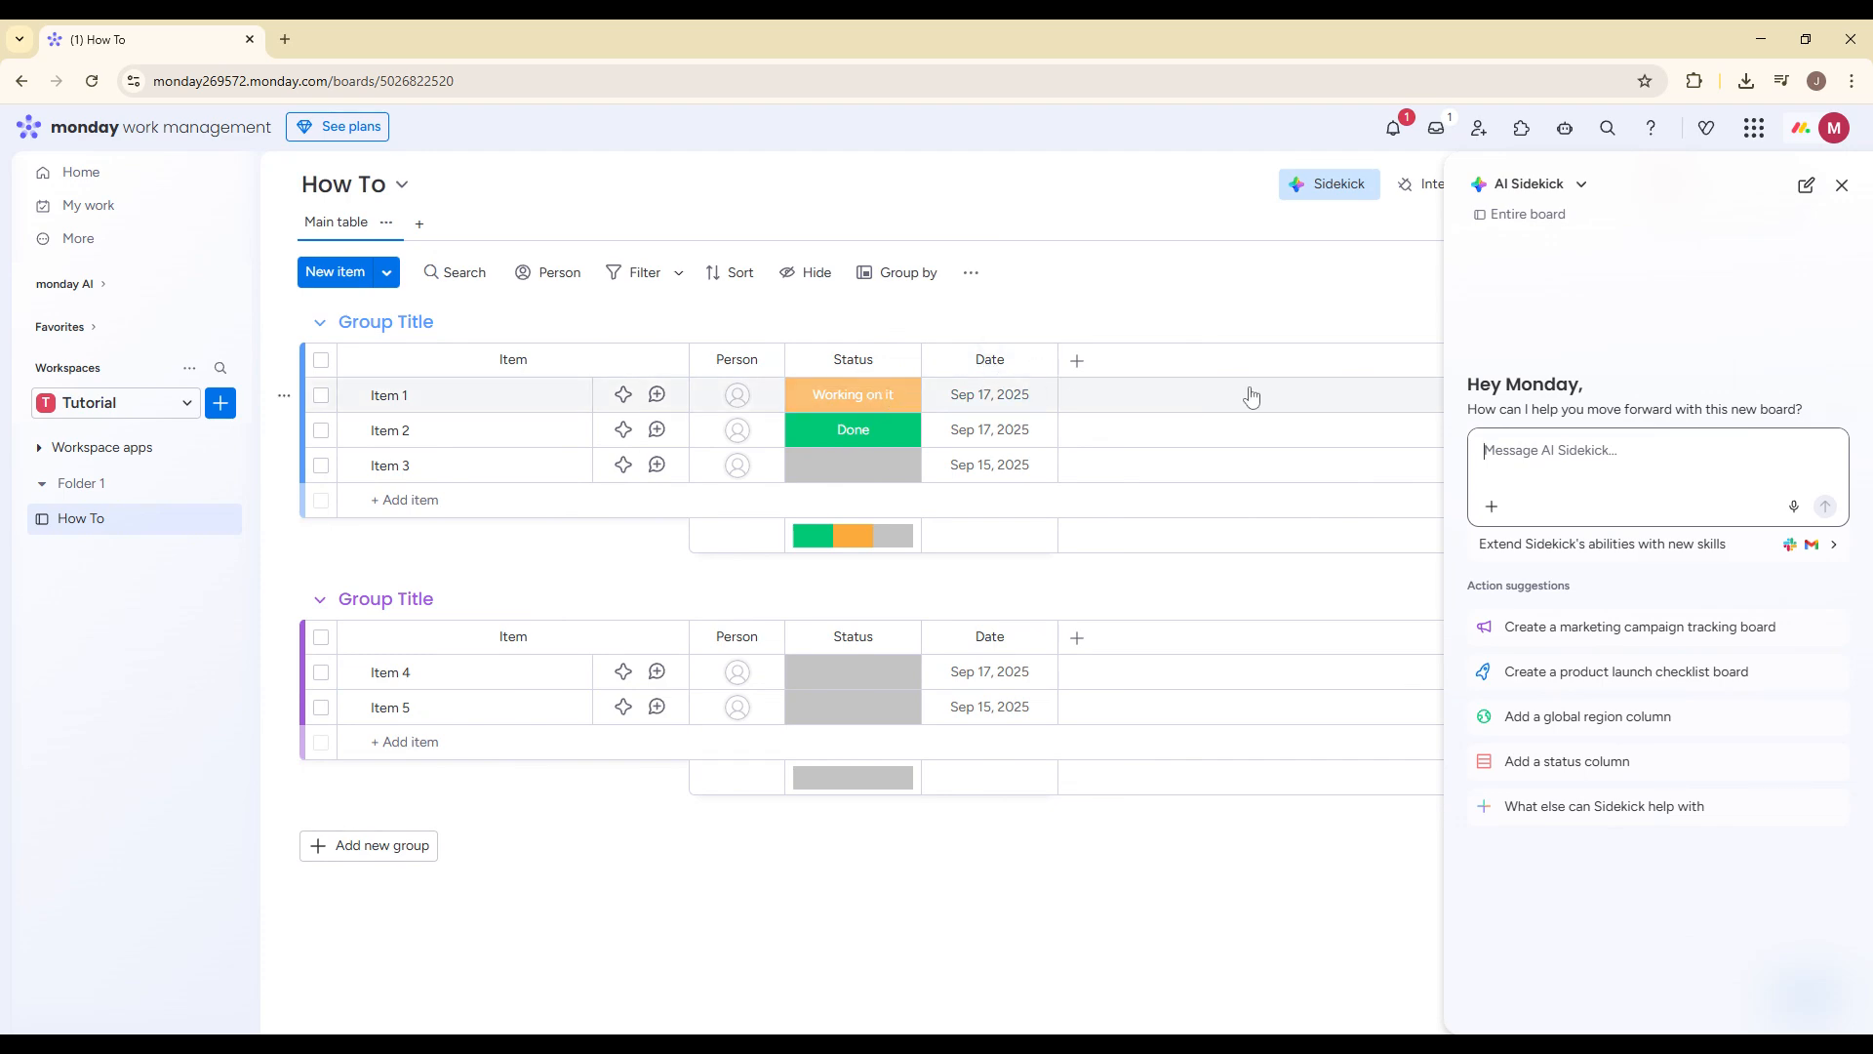
- Dismiss the AI Sidekick and add a Numbers column to the How To board
{"action": "left_click", "coordinate": [1841, 186]}
{"action": "left_click", "coordinate": [1077, 360]}
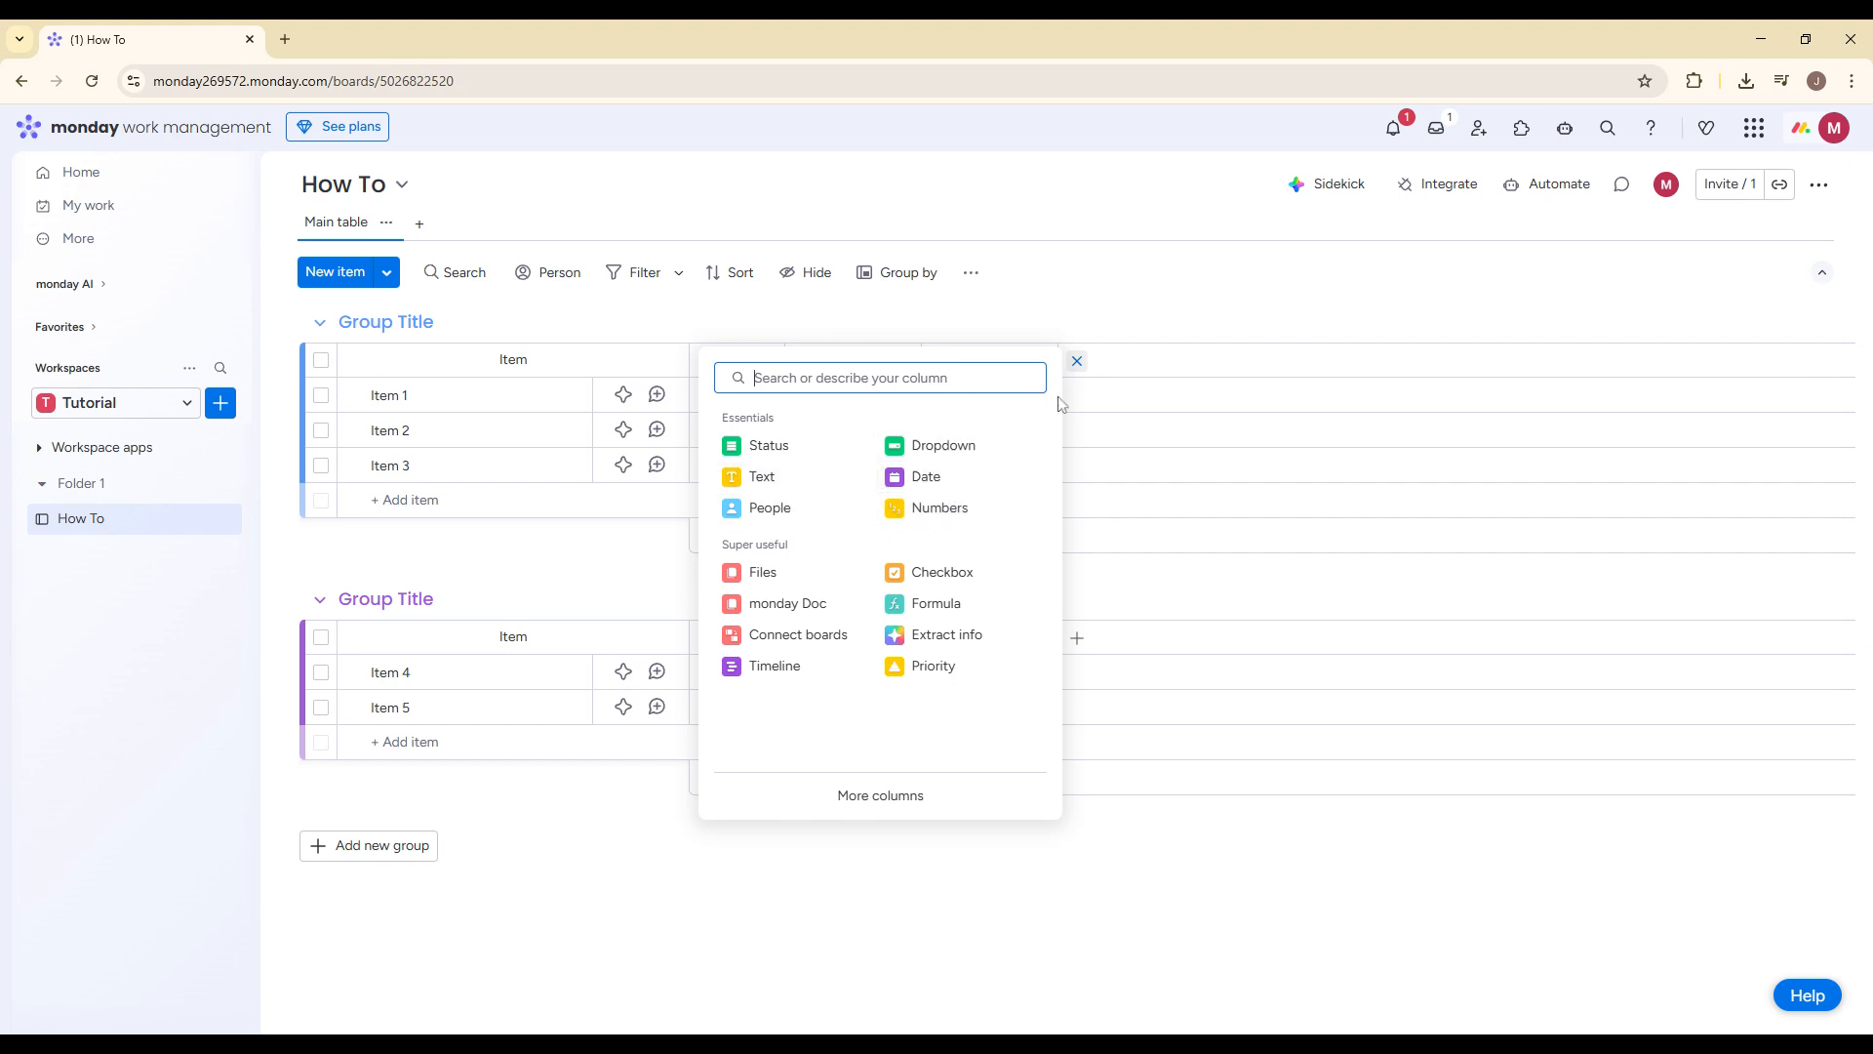
{"action": "left_click", "coordinate": [1225, 307]}
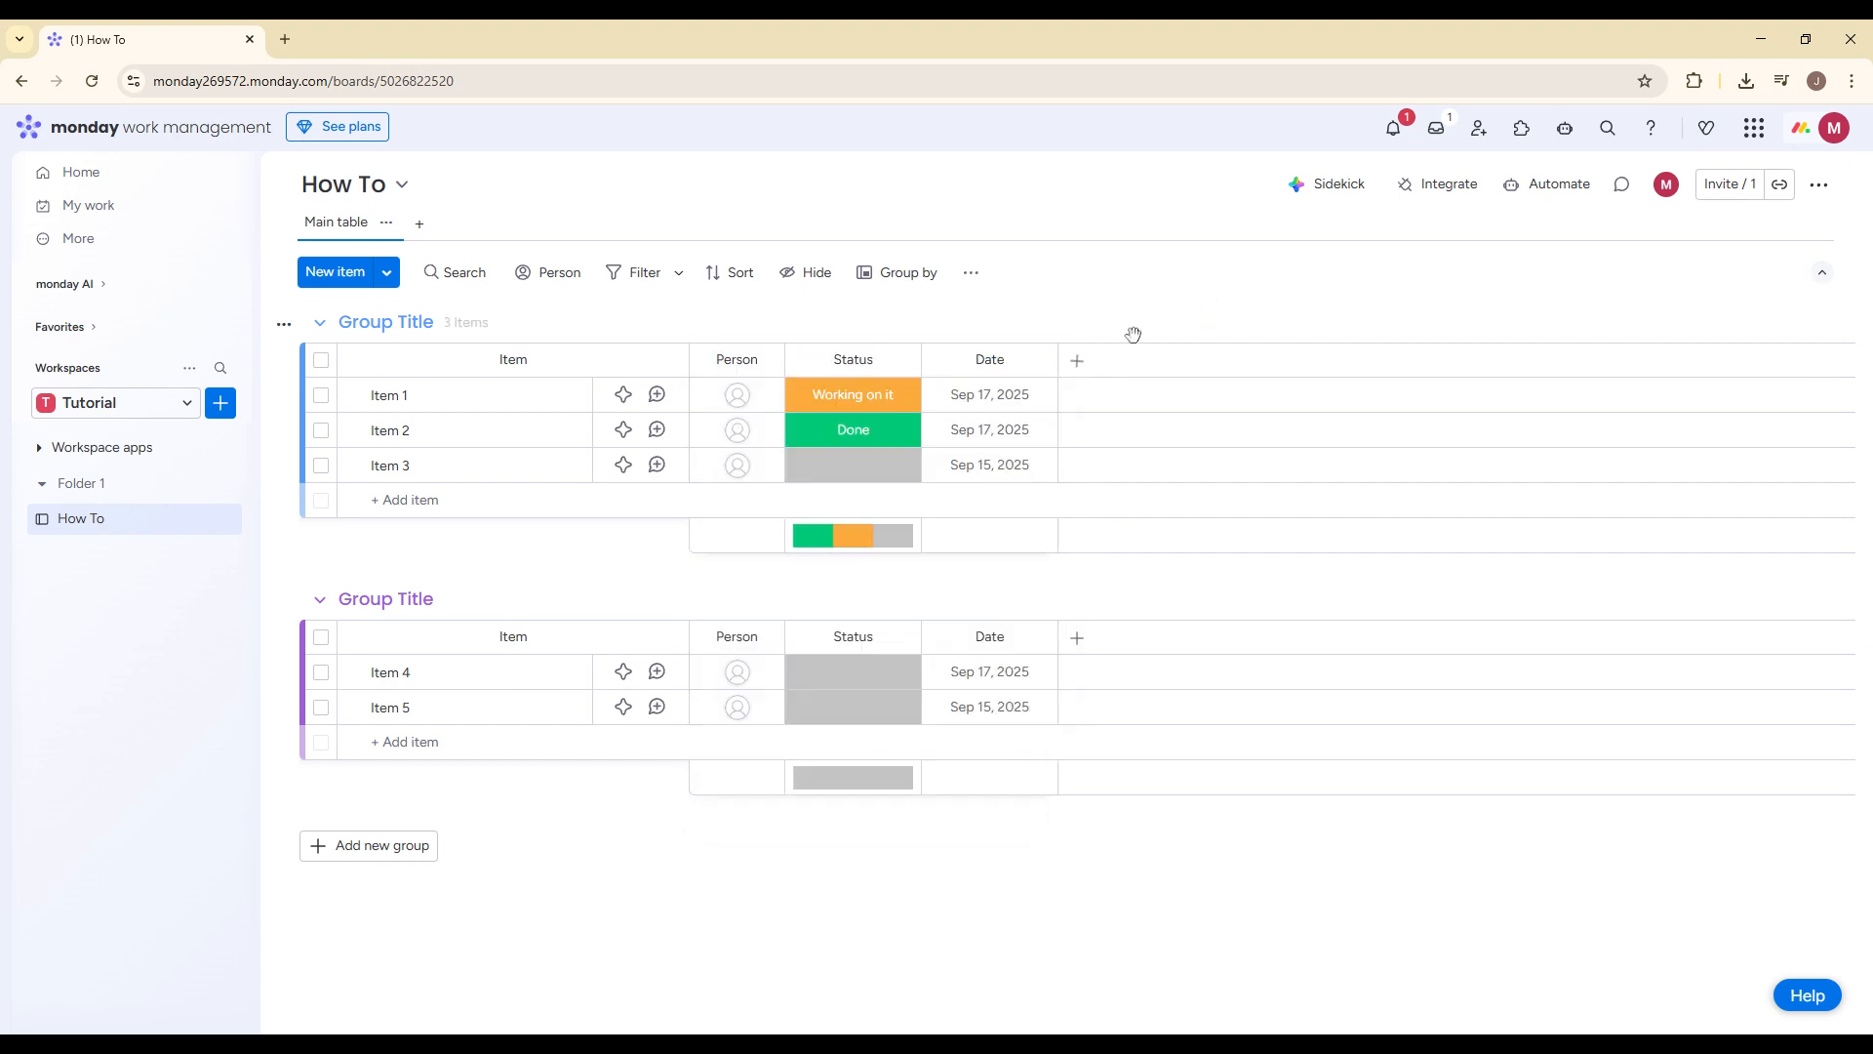
{"action": "left_click", "coordinate": [1078, 360]}
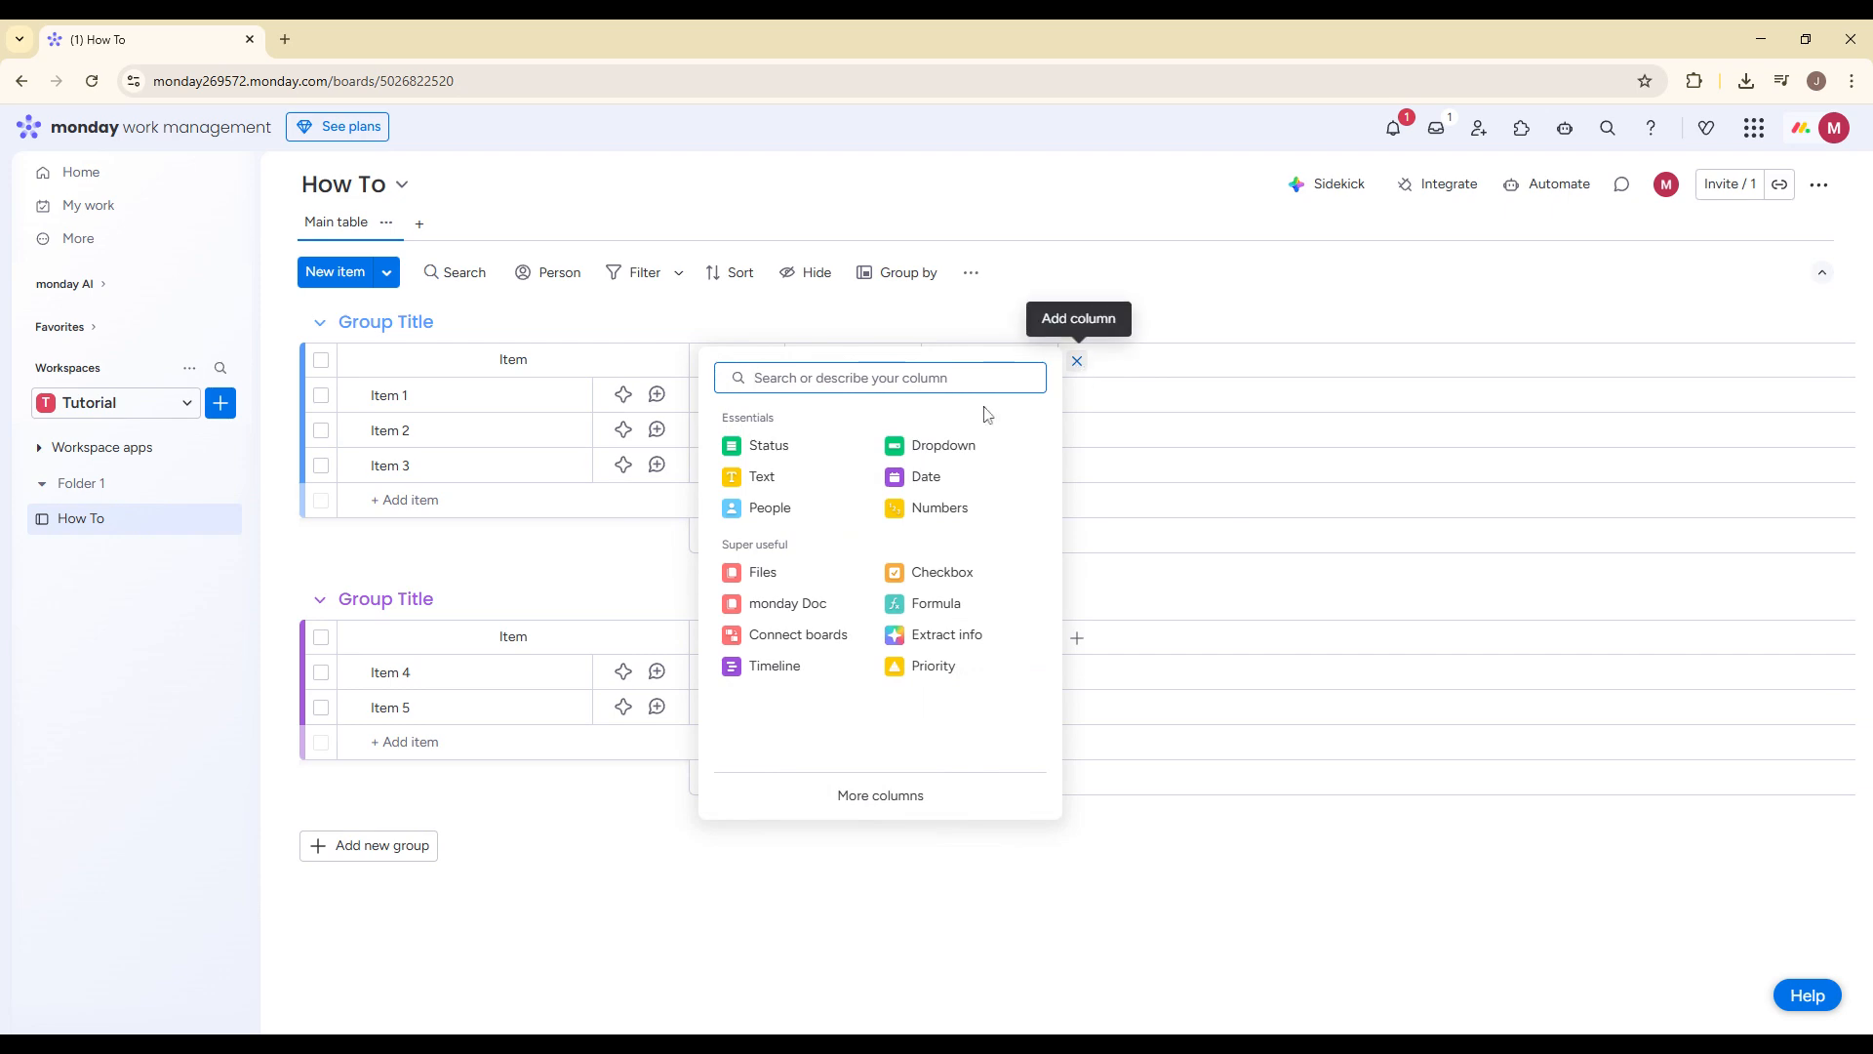
{"action": "left_click", "coordinate": [952, 507]}
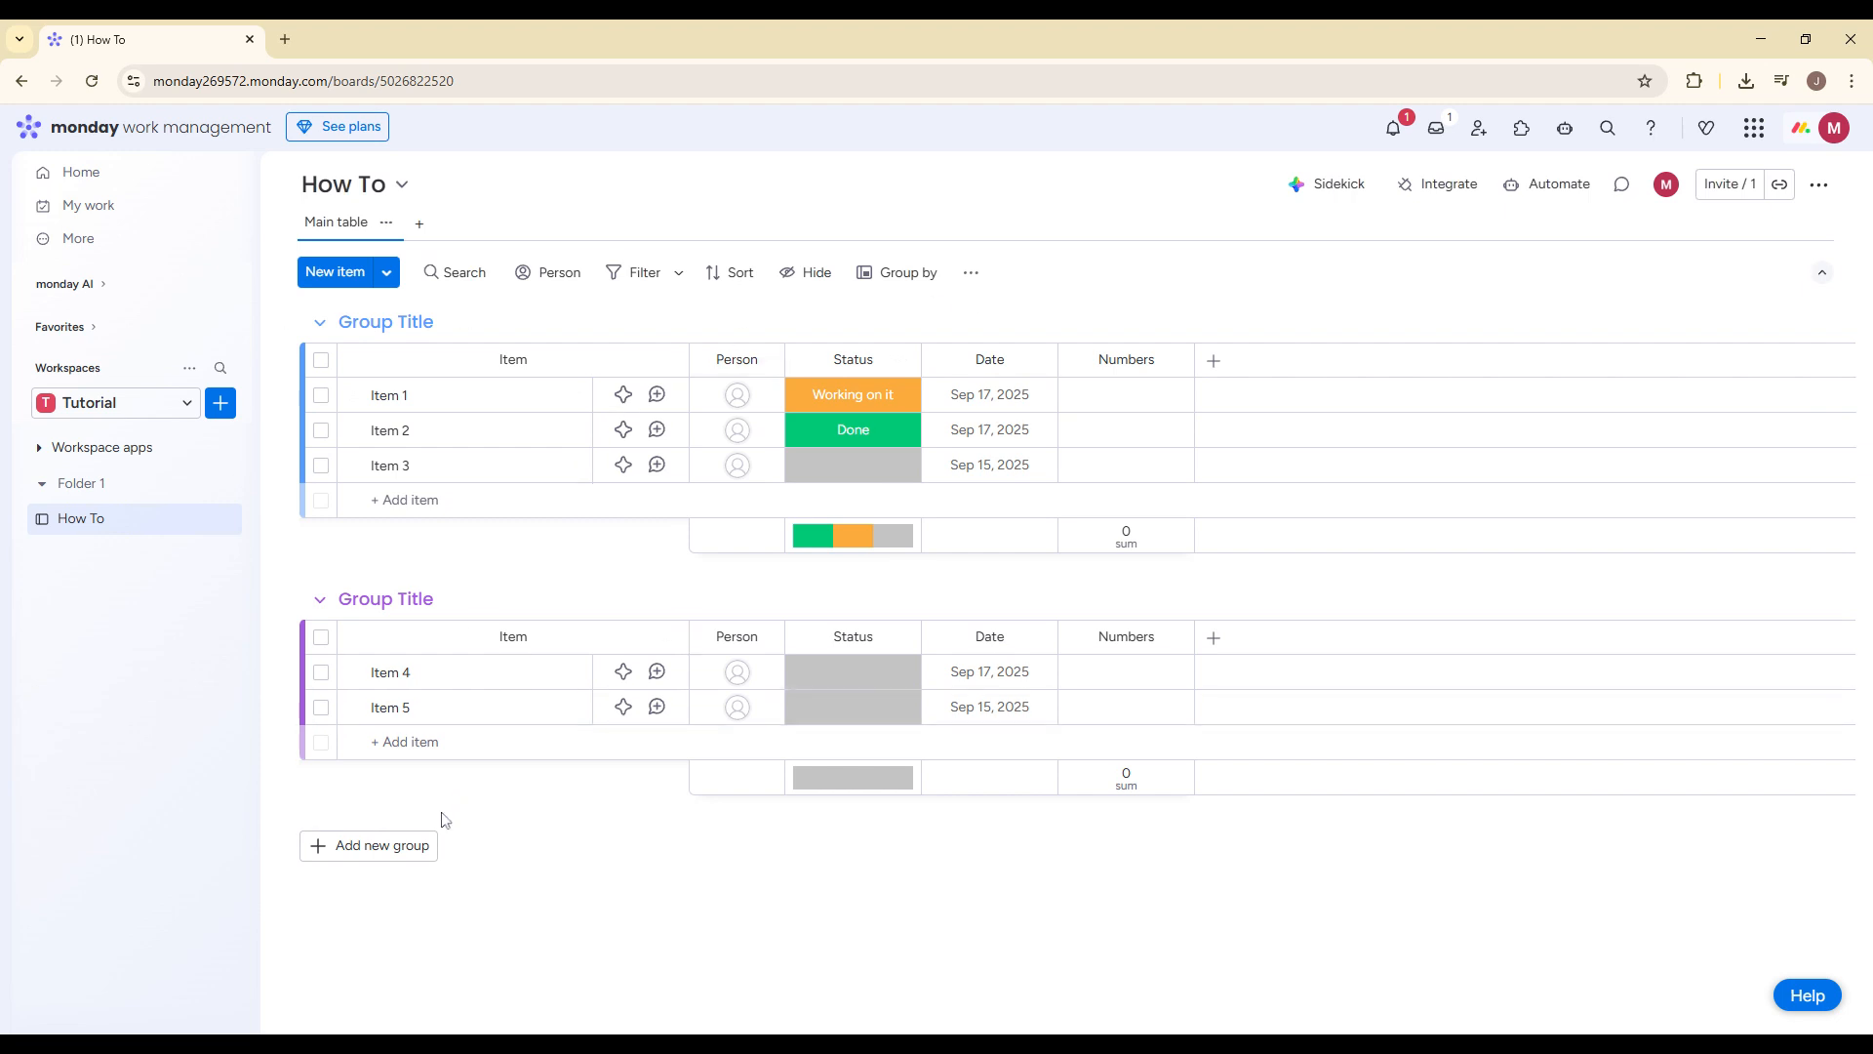
- Add a new group named To Do below the existing groups on the board
{"action": "left_click", "coordinate": [368, 845]}
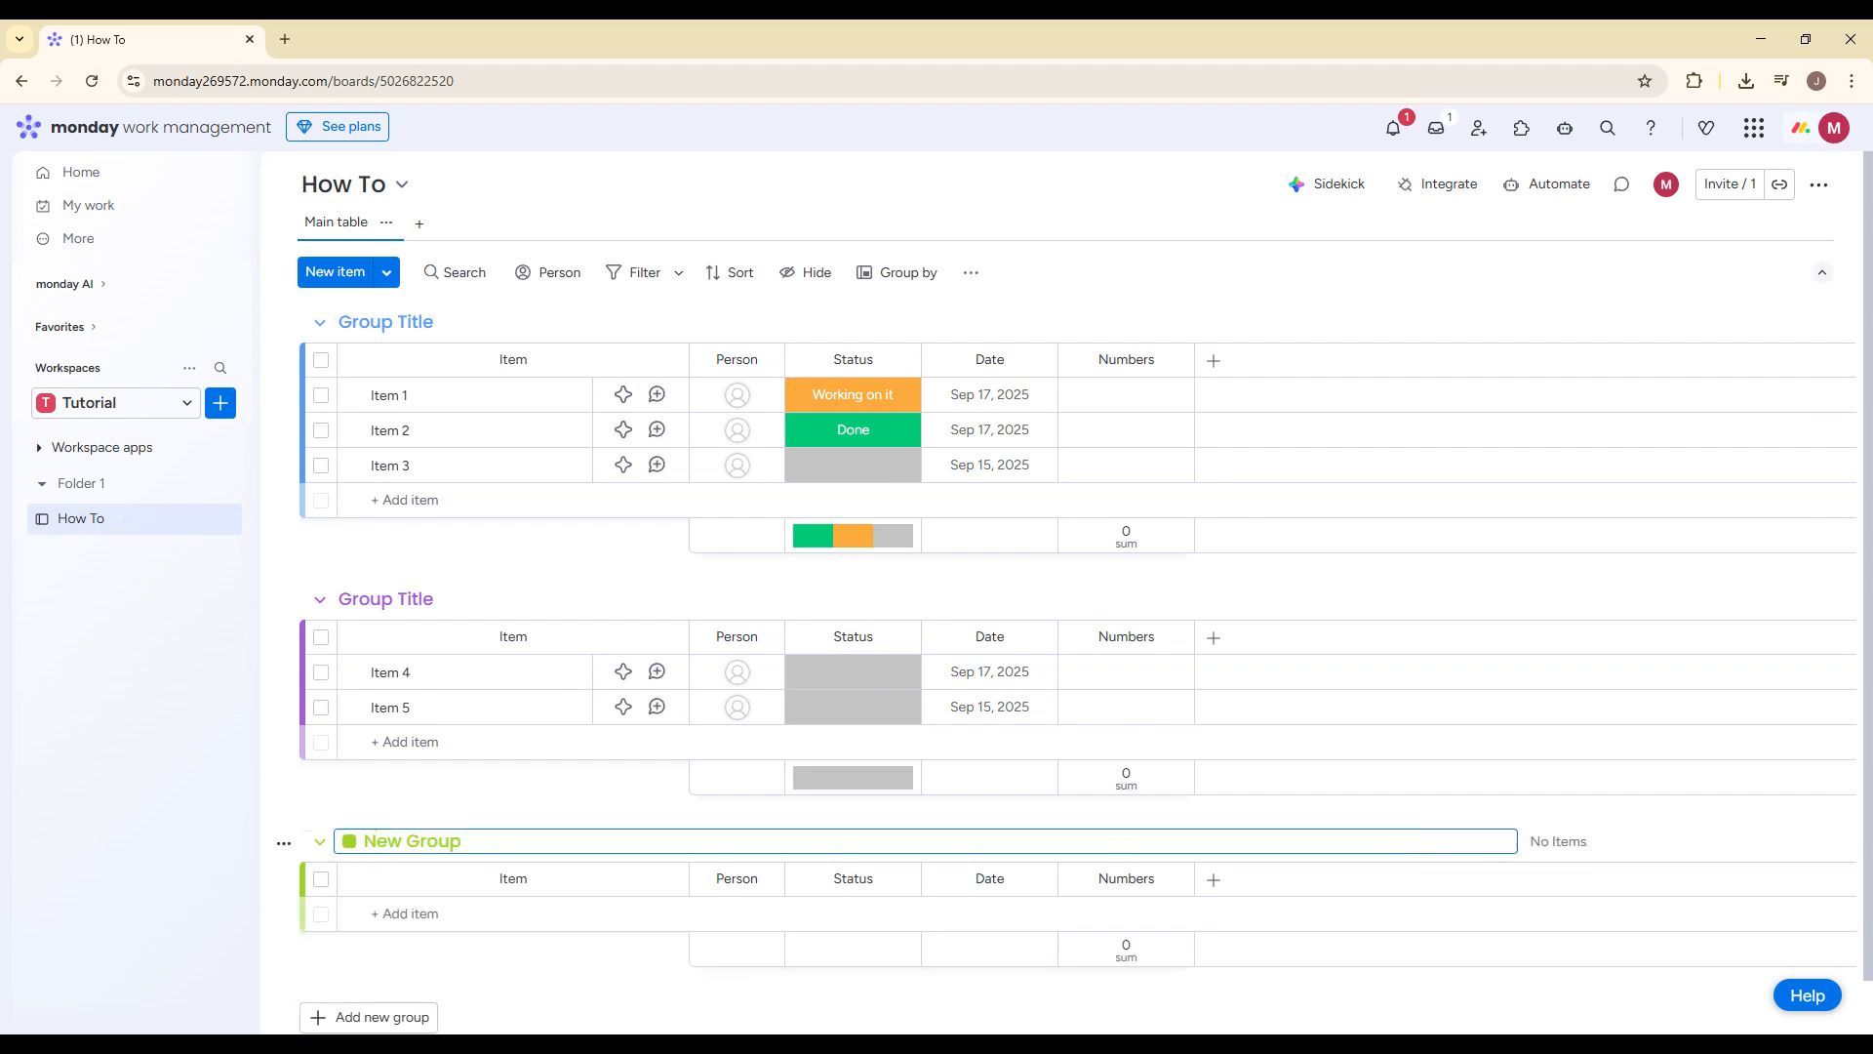
{"action": "type", "text": "To Do"}
{"action": "key", "text": "Return"}
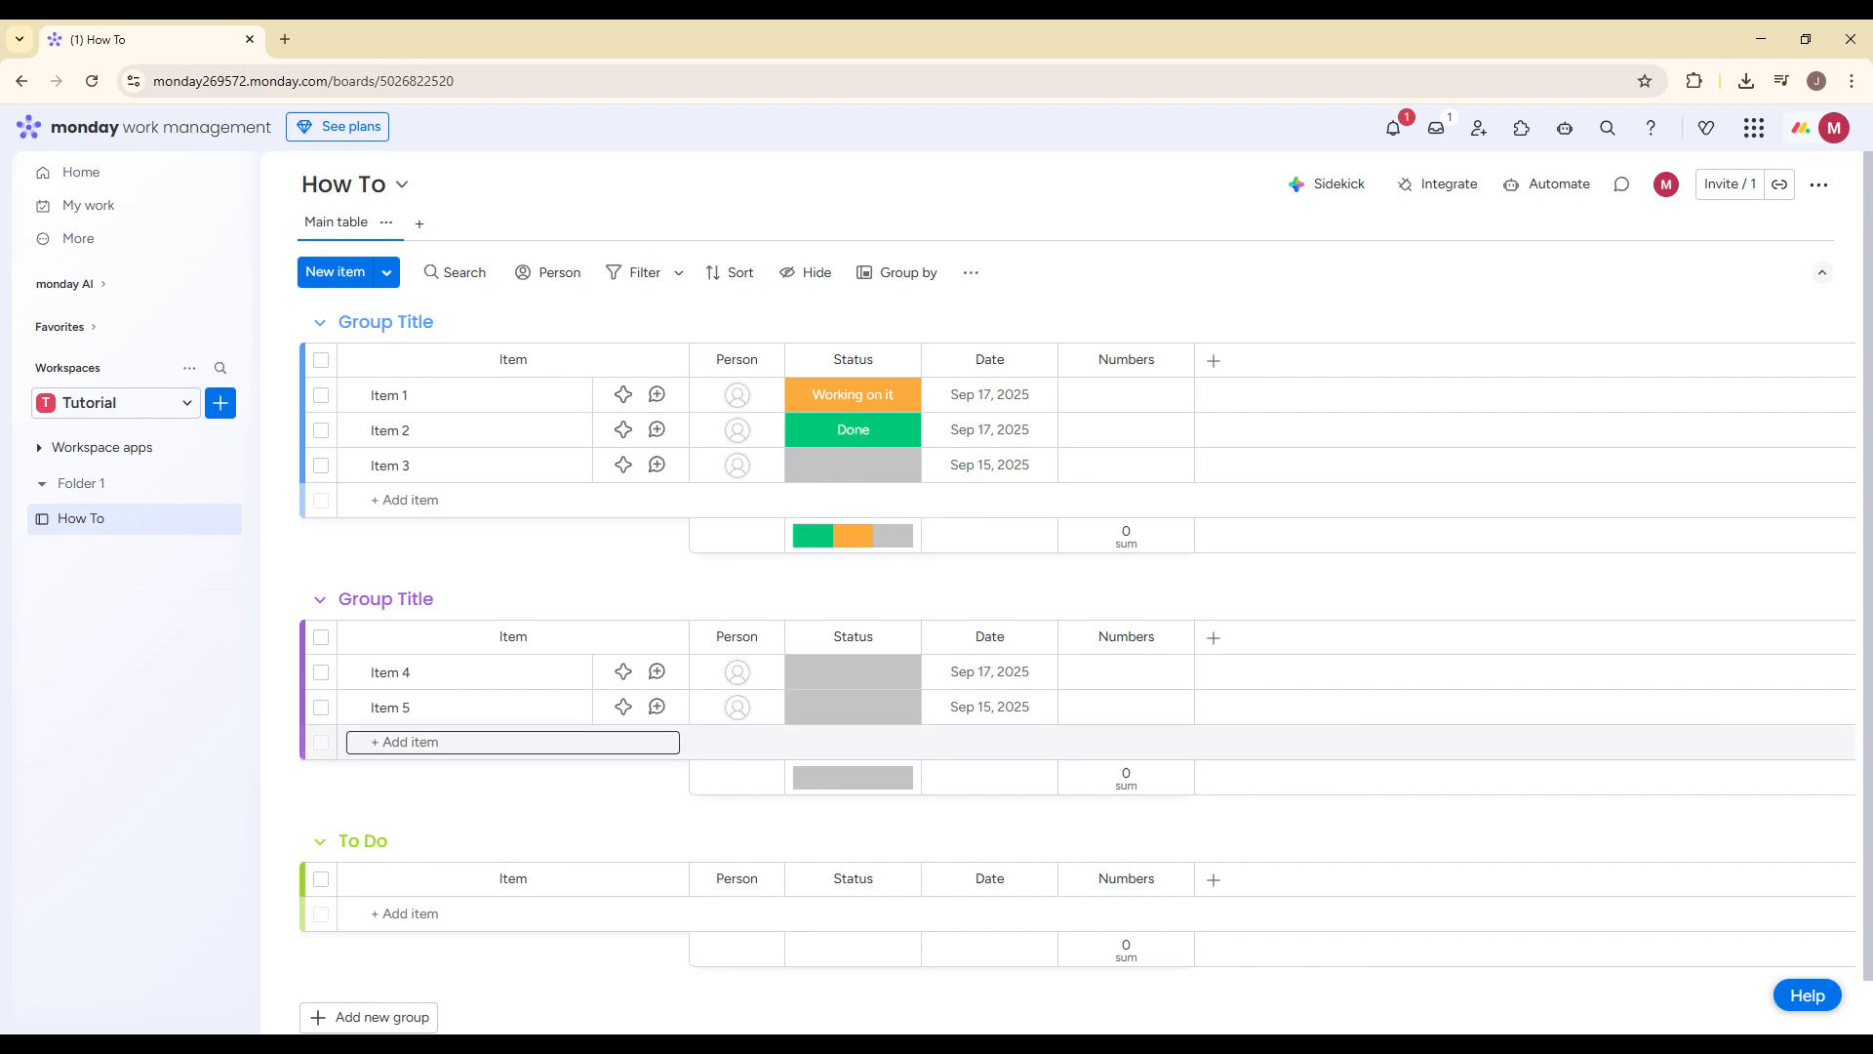
- Move Item 5 above Item 4 within the second group
{"action": "left_click_drag", "start_coordinate": [439, 706], "coordinate": [469, 652]}
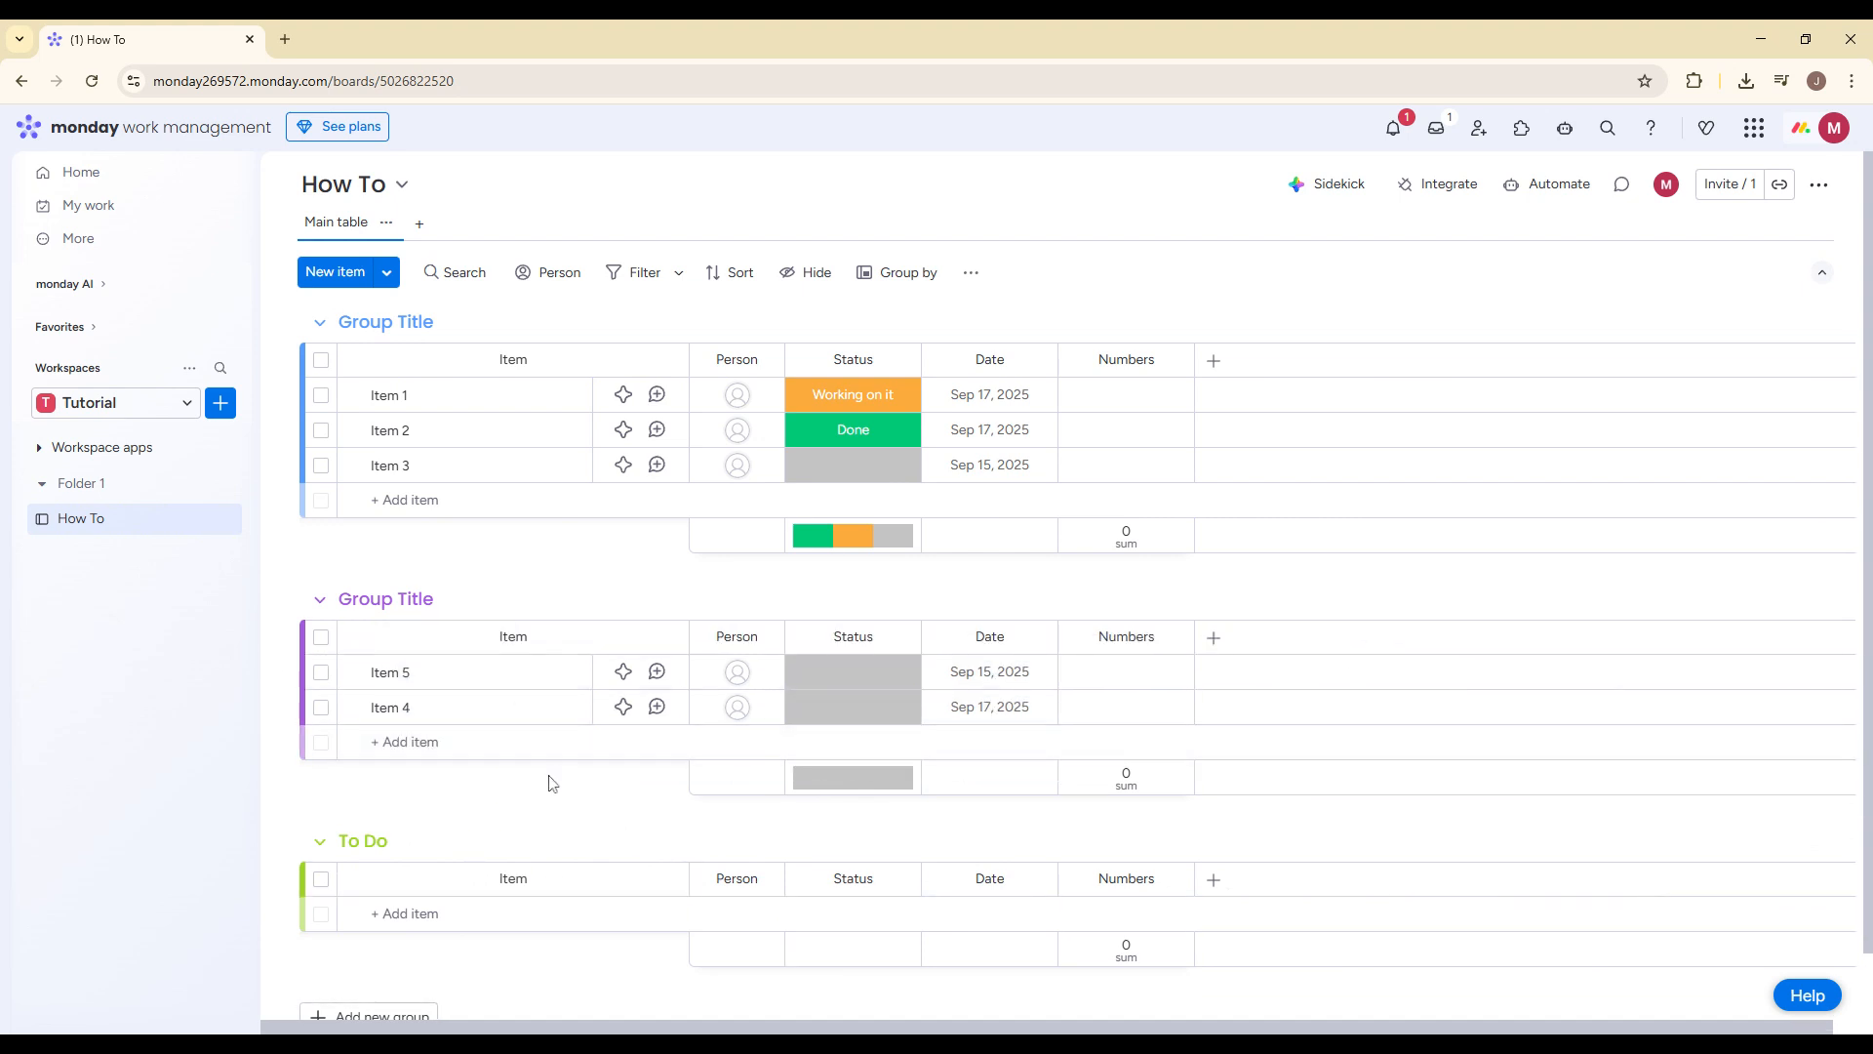